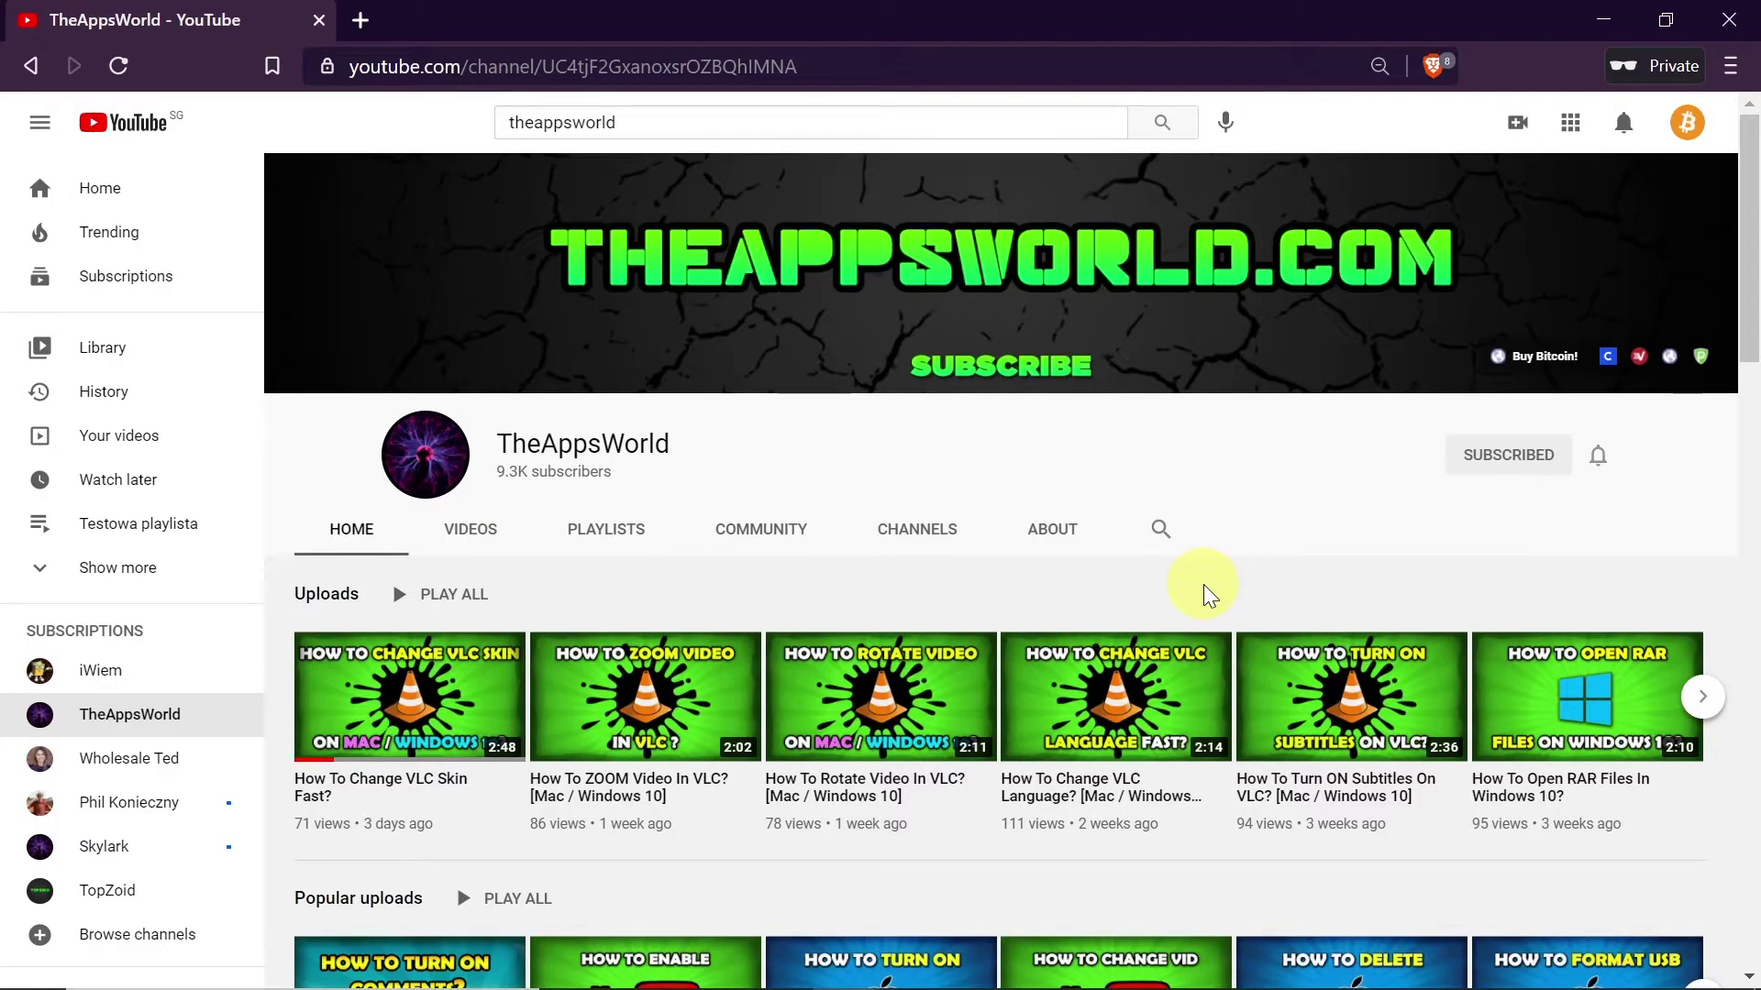
pyautogui.scroll(-1, 957, 403)
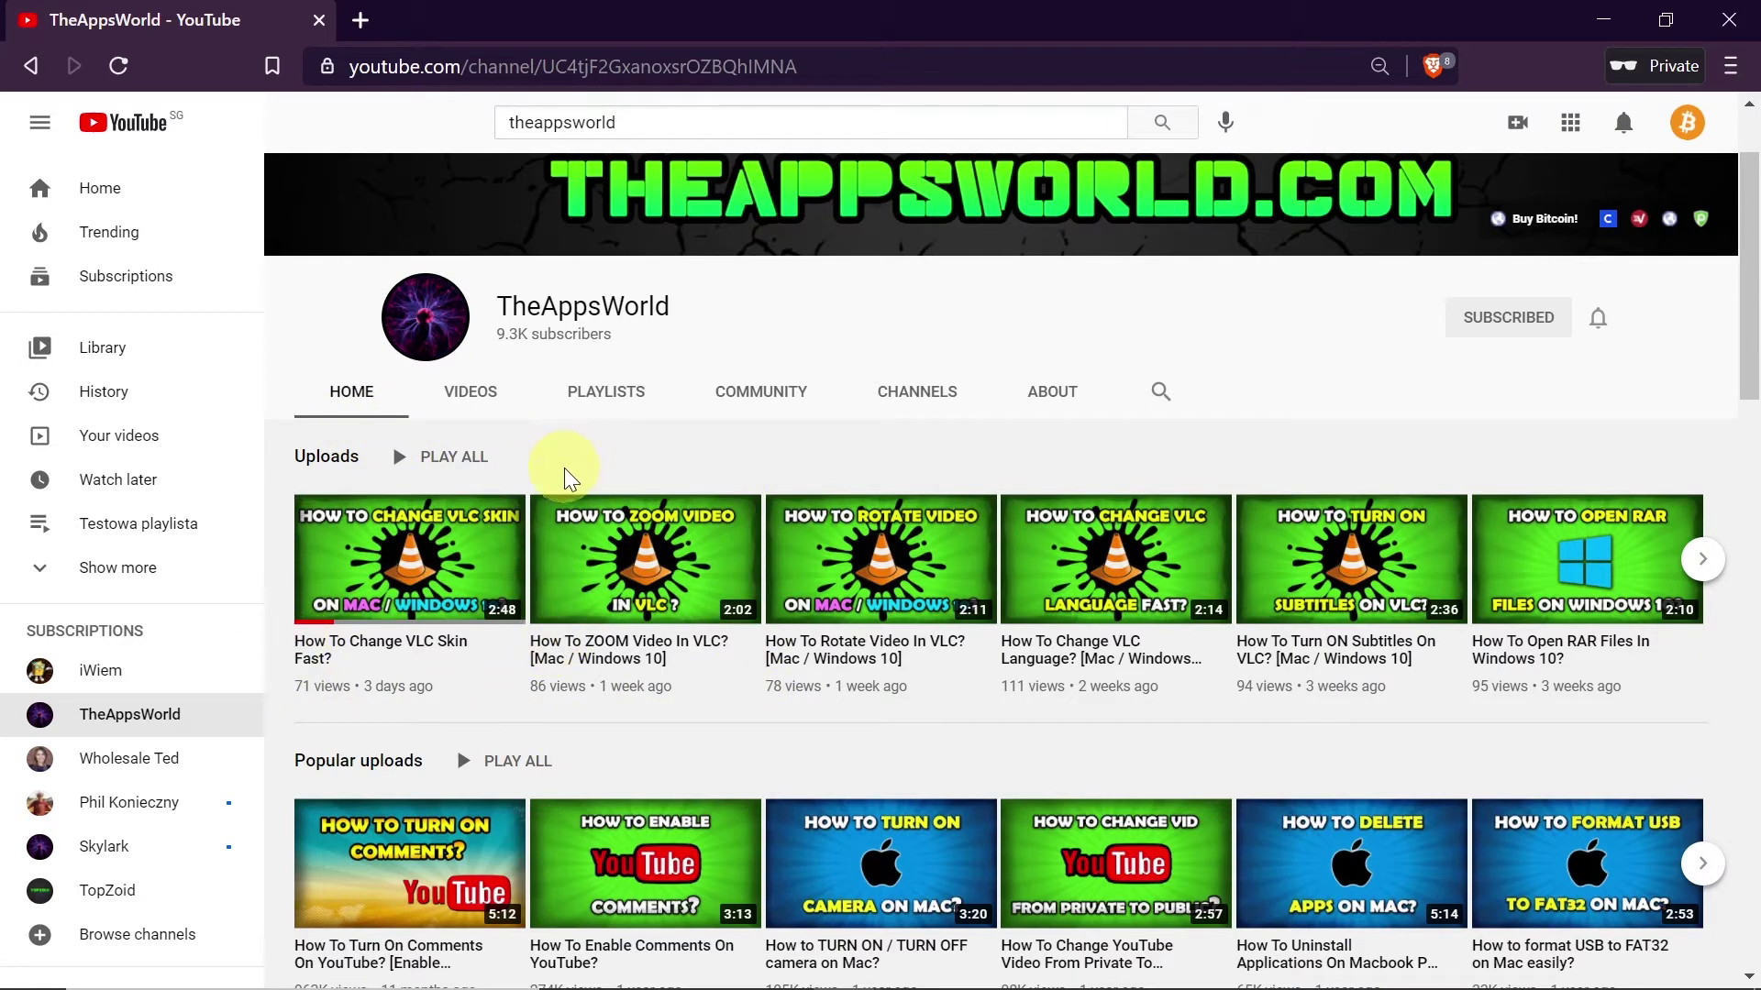
pyautogui.scroll(-1, 495, 558)
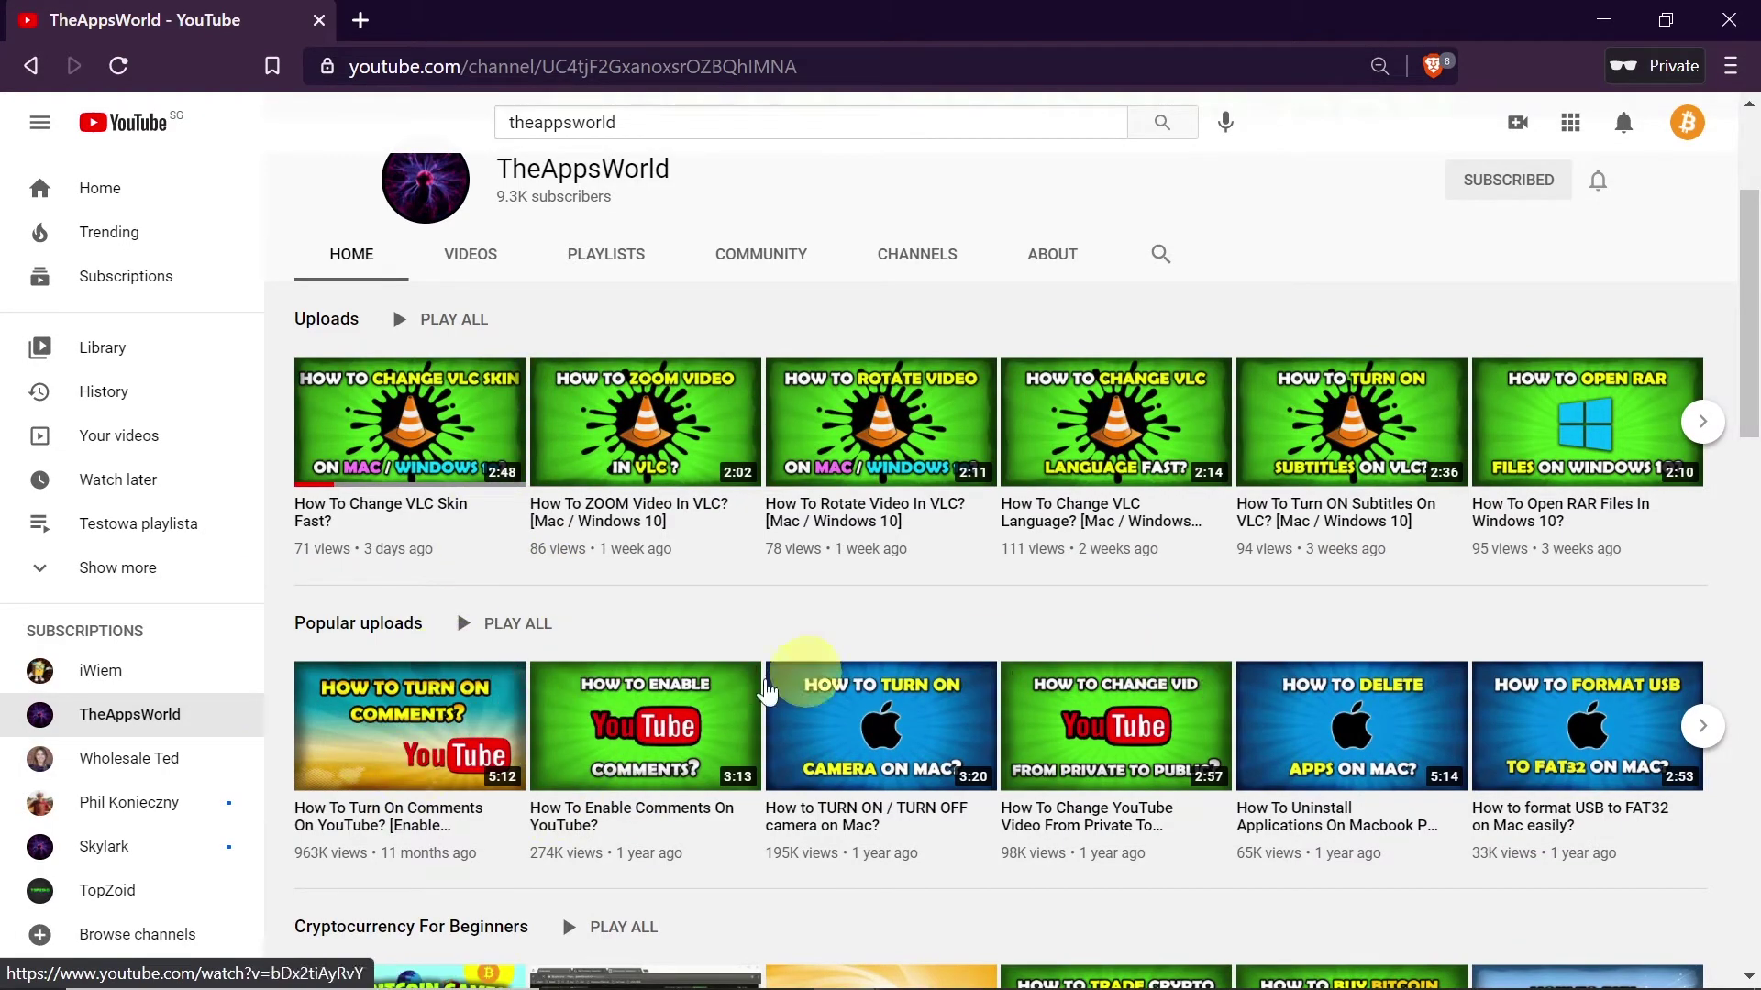
pyautogui.scroll(-2, 744, 704)
pyautogui.scroll(-1, 713, 708)
pyautogui.scroll(-2, 713, 708)
pyautogui.scroll(-3, 714, 708)
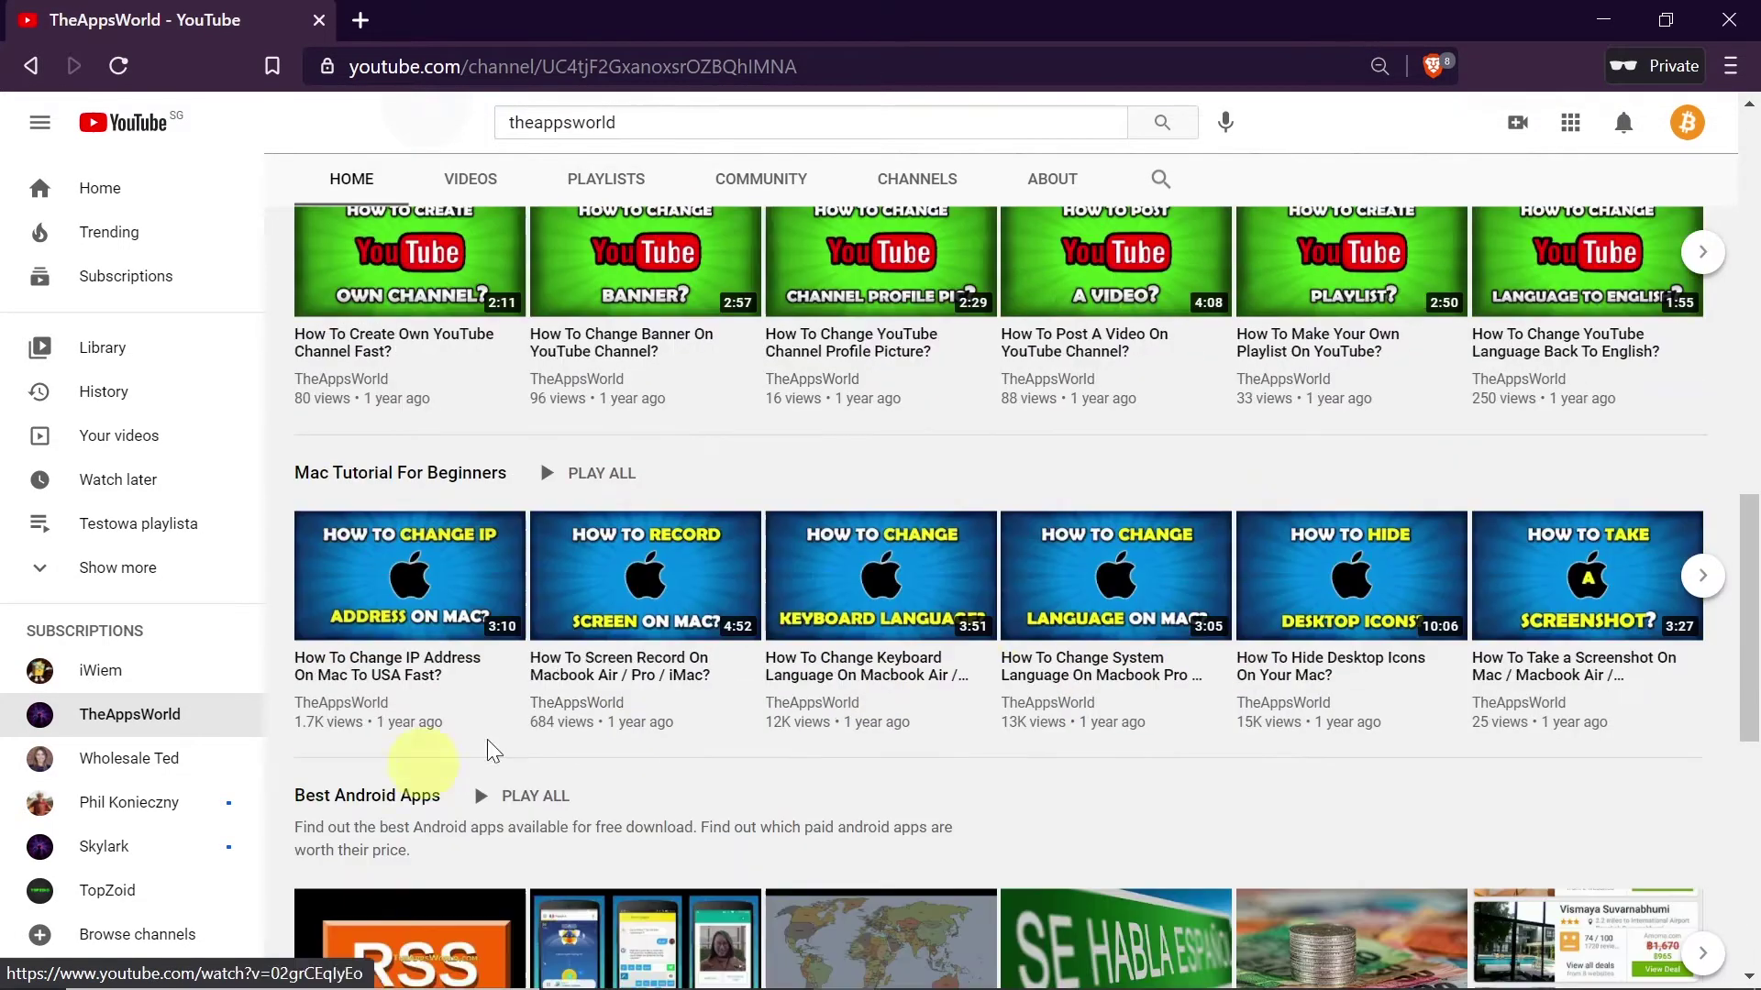
pyautogui.scroll(-1, 871, 645)
pyautogui.scroll(3, 871, 646)
pyautogui.scroll(5, 1238, 471)
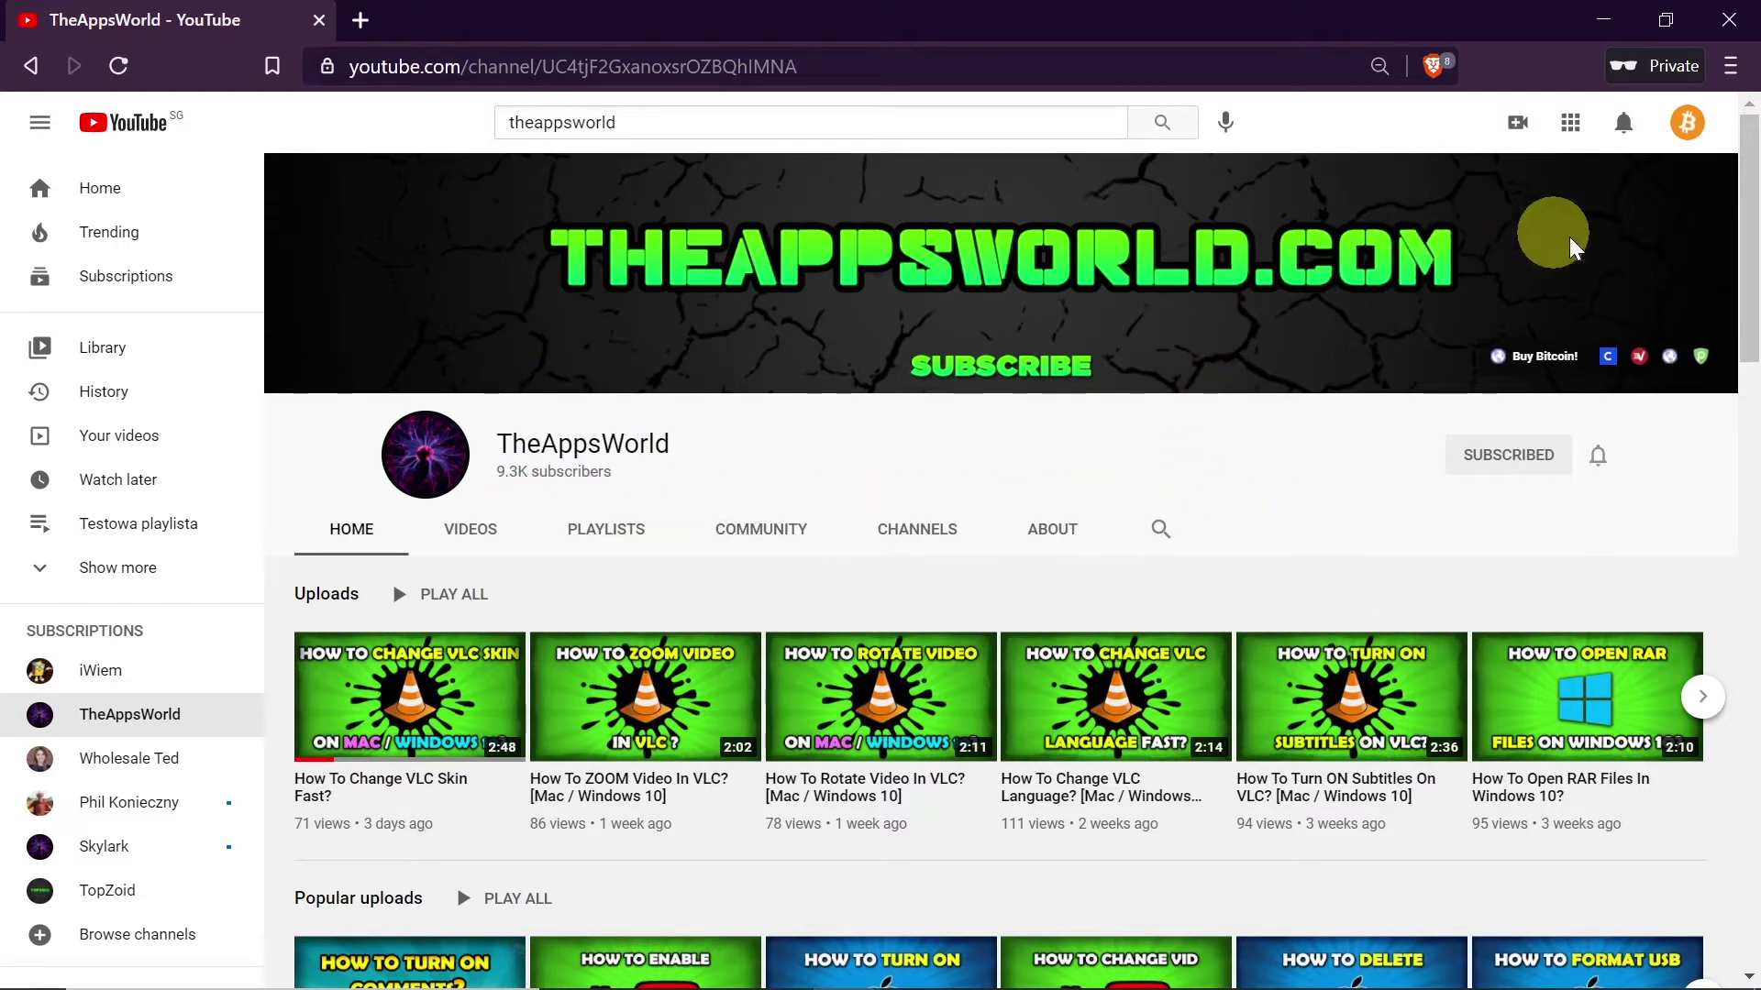
# Go from the account menu to YouTube Studio and its Channel customization page
pyautogui.click(1688, 125)
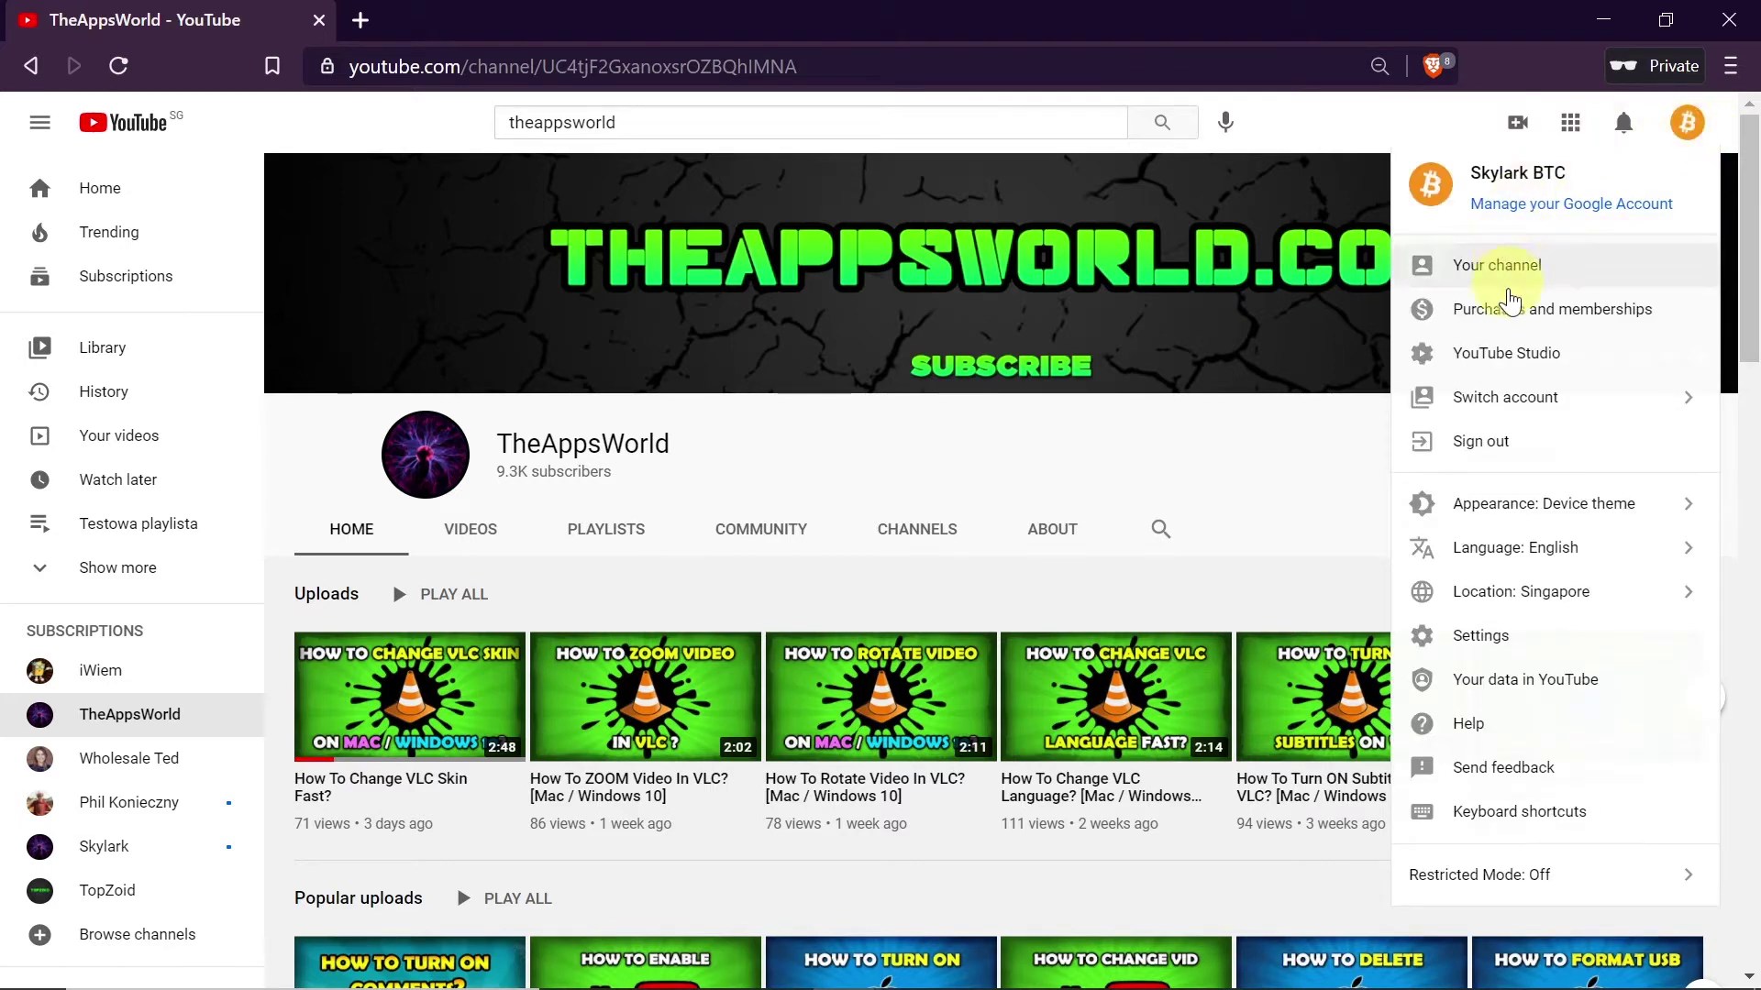
pyautogui.click(1514, 356)
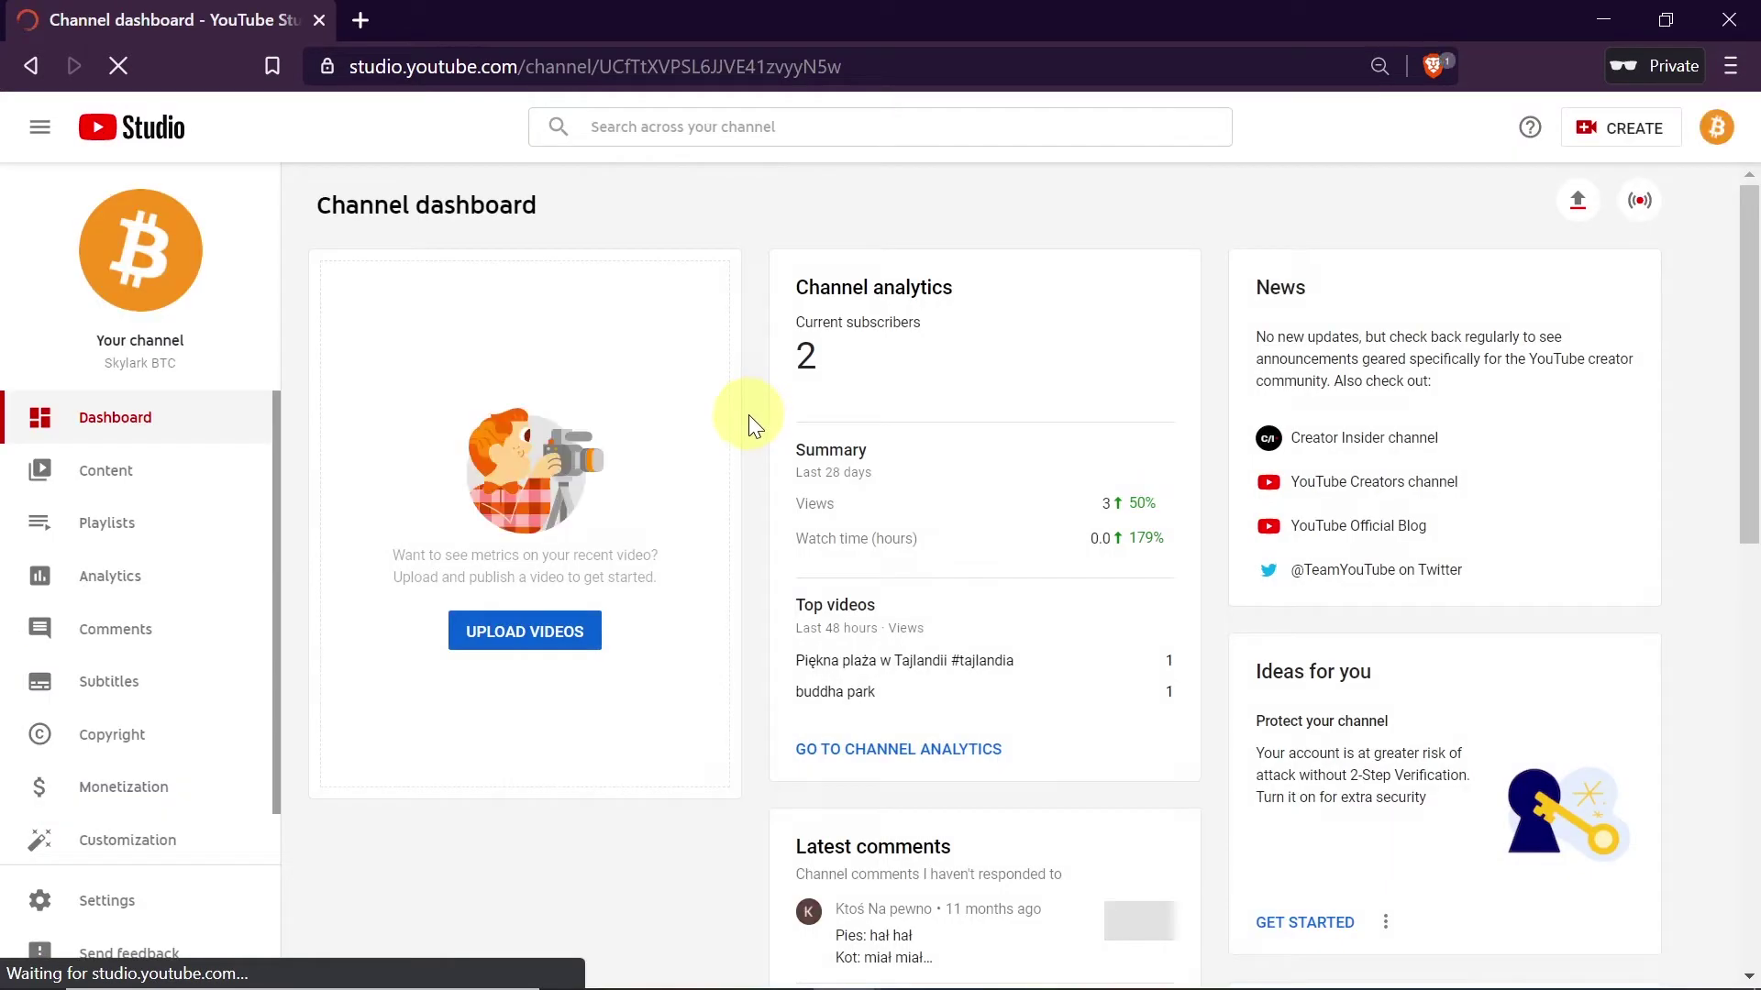
pyautogui.scroll(-1, 152, 468)
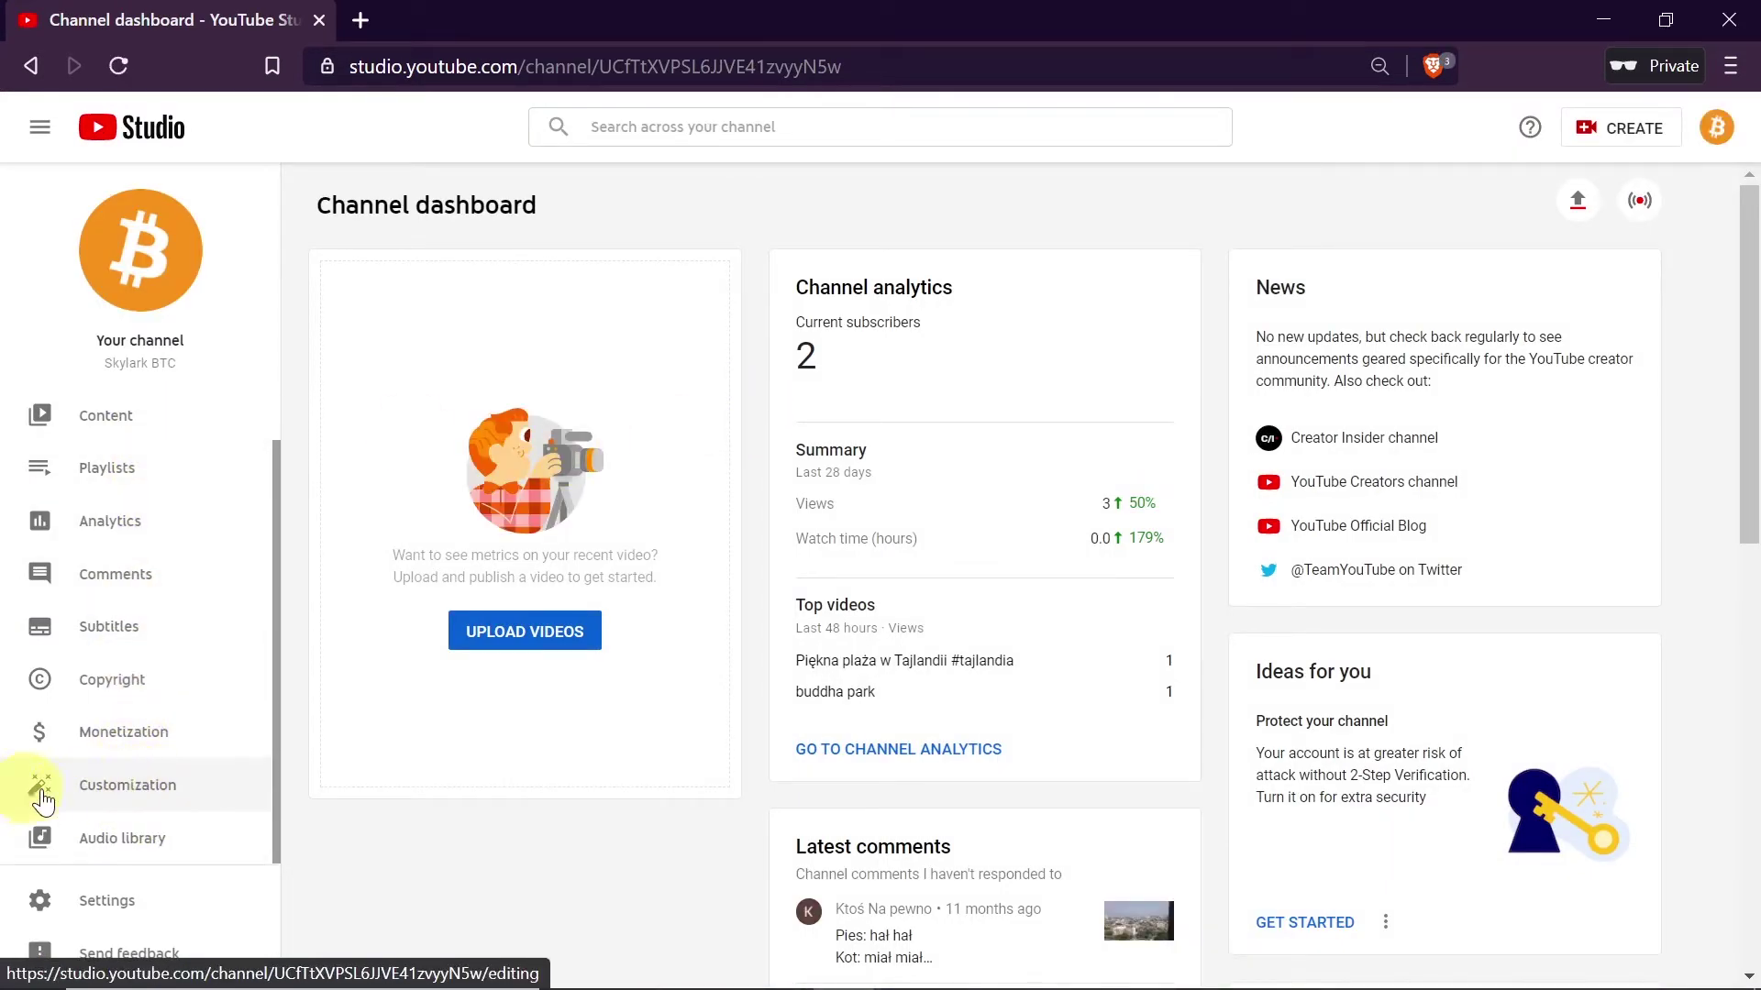
pyautogui.click(121, 787)
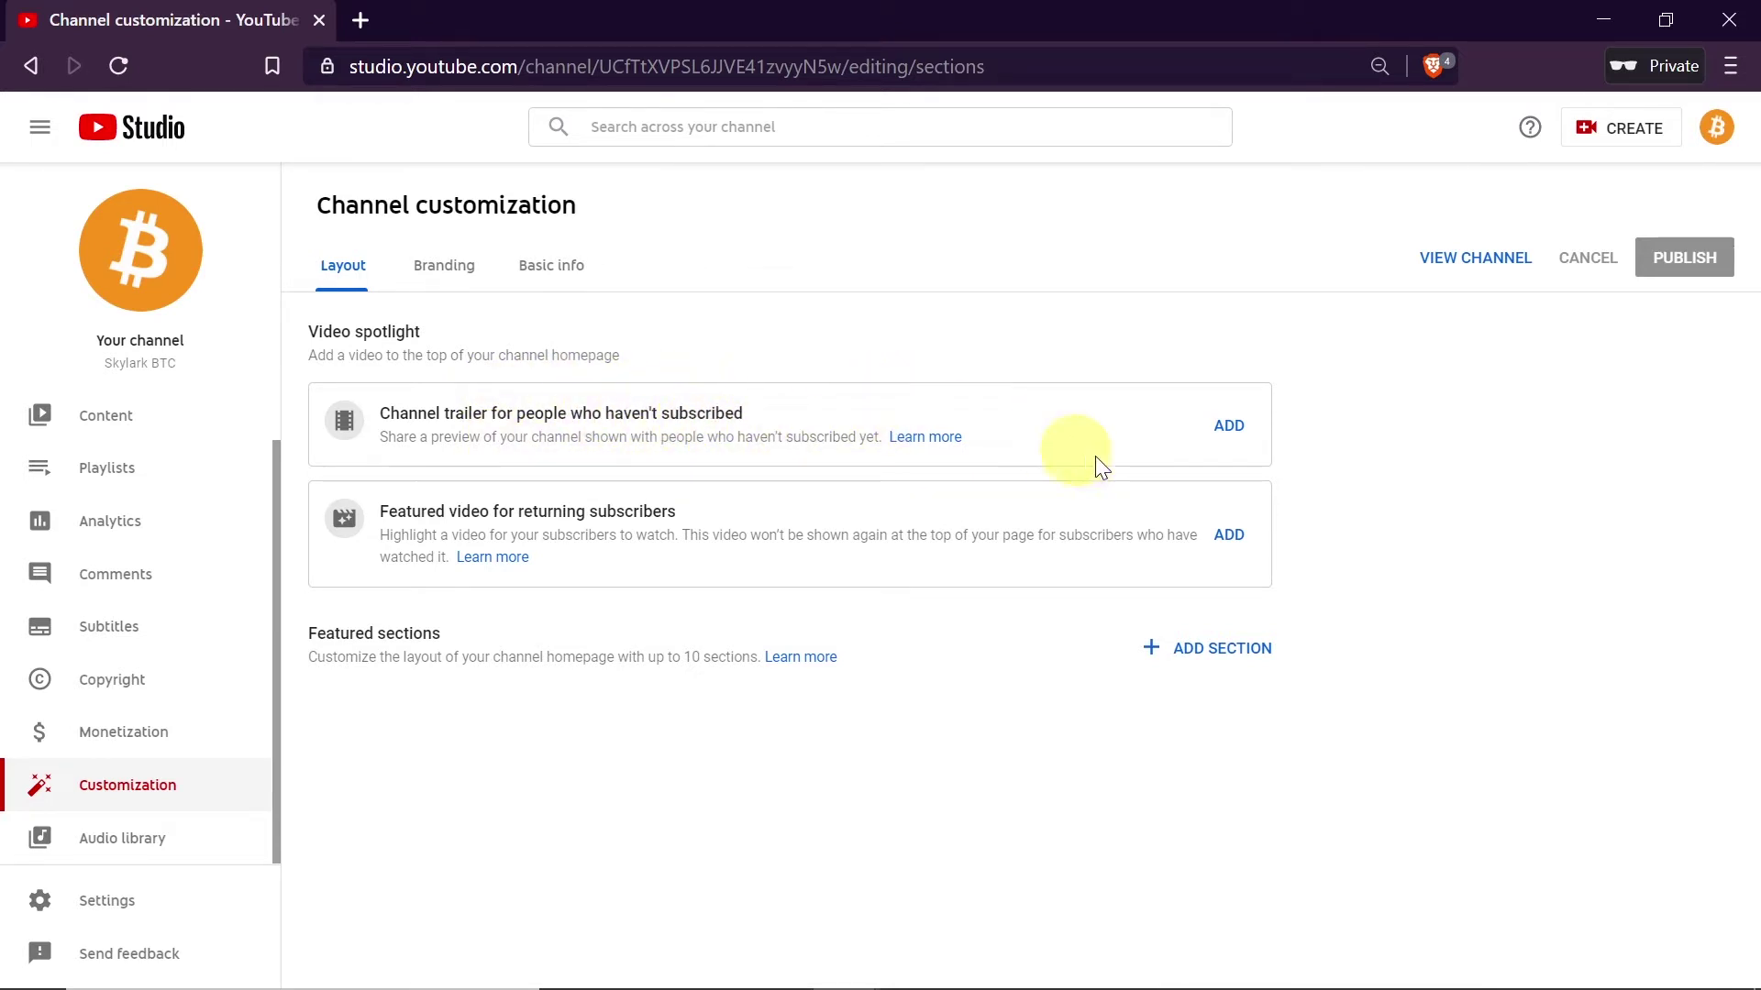
# Set the 'buddha park' video as the channel trailer for non-subscribers
pyautogui.click(1228, 428)
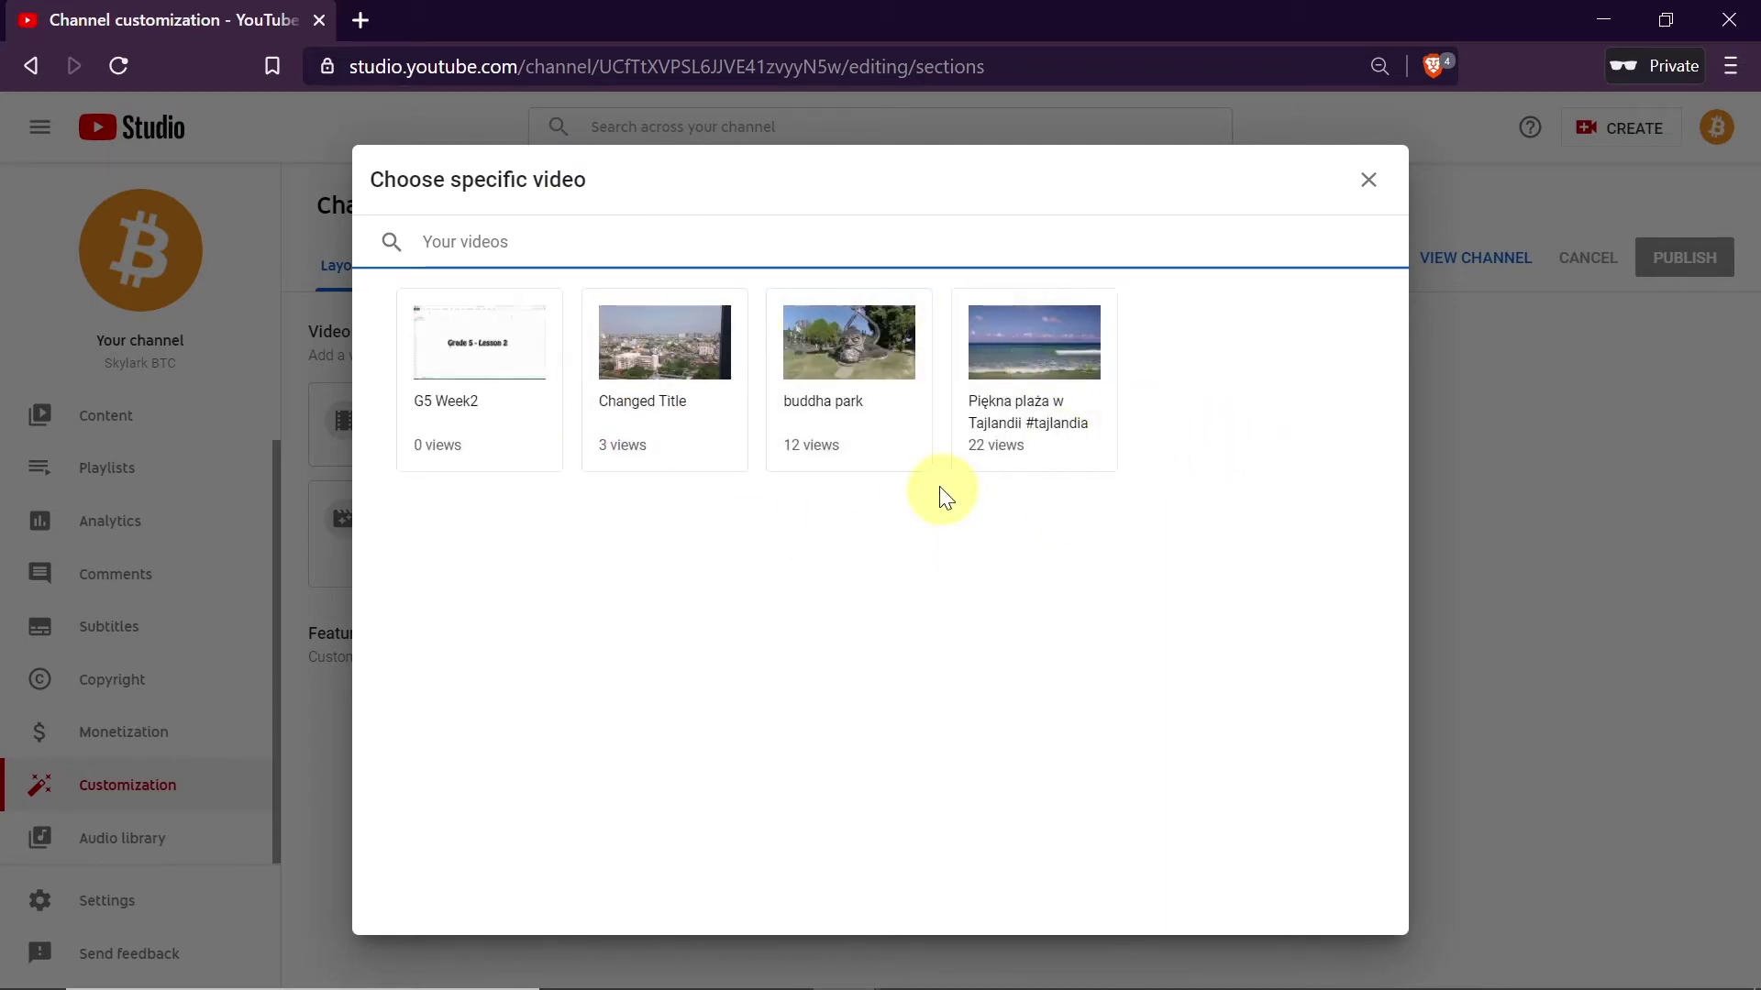
pyautogui.click(855, 347)
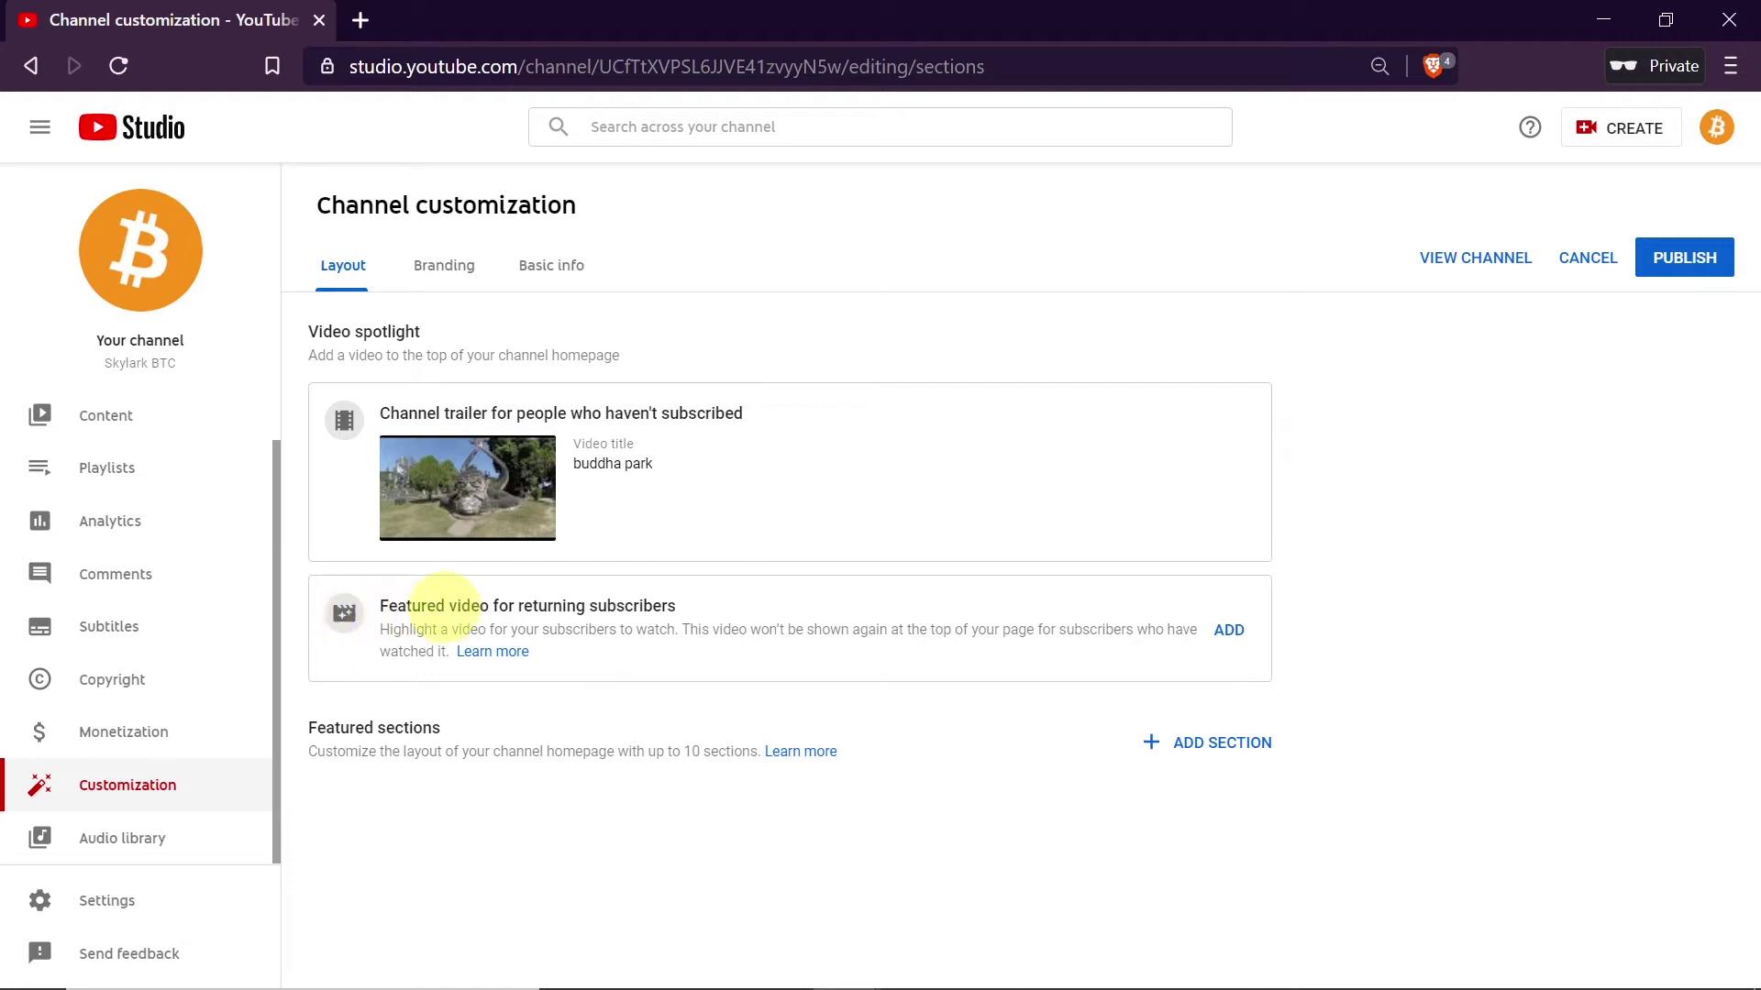
pyautogui.moveTo(517, 607); pyautogui.dragTo(700, 619)
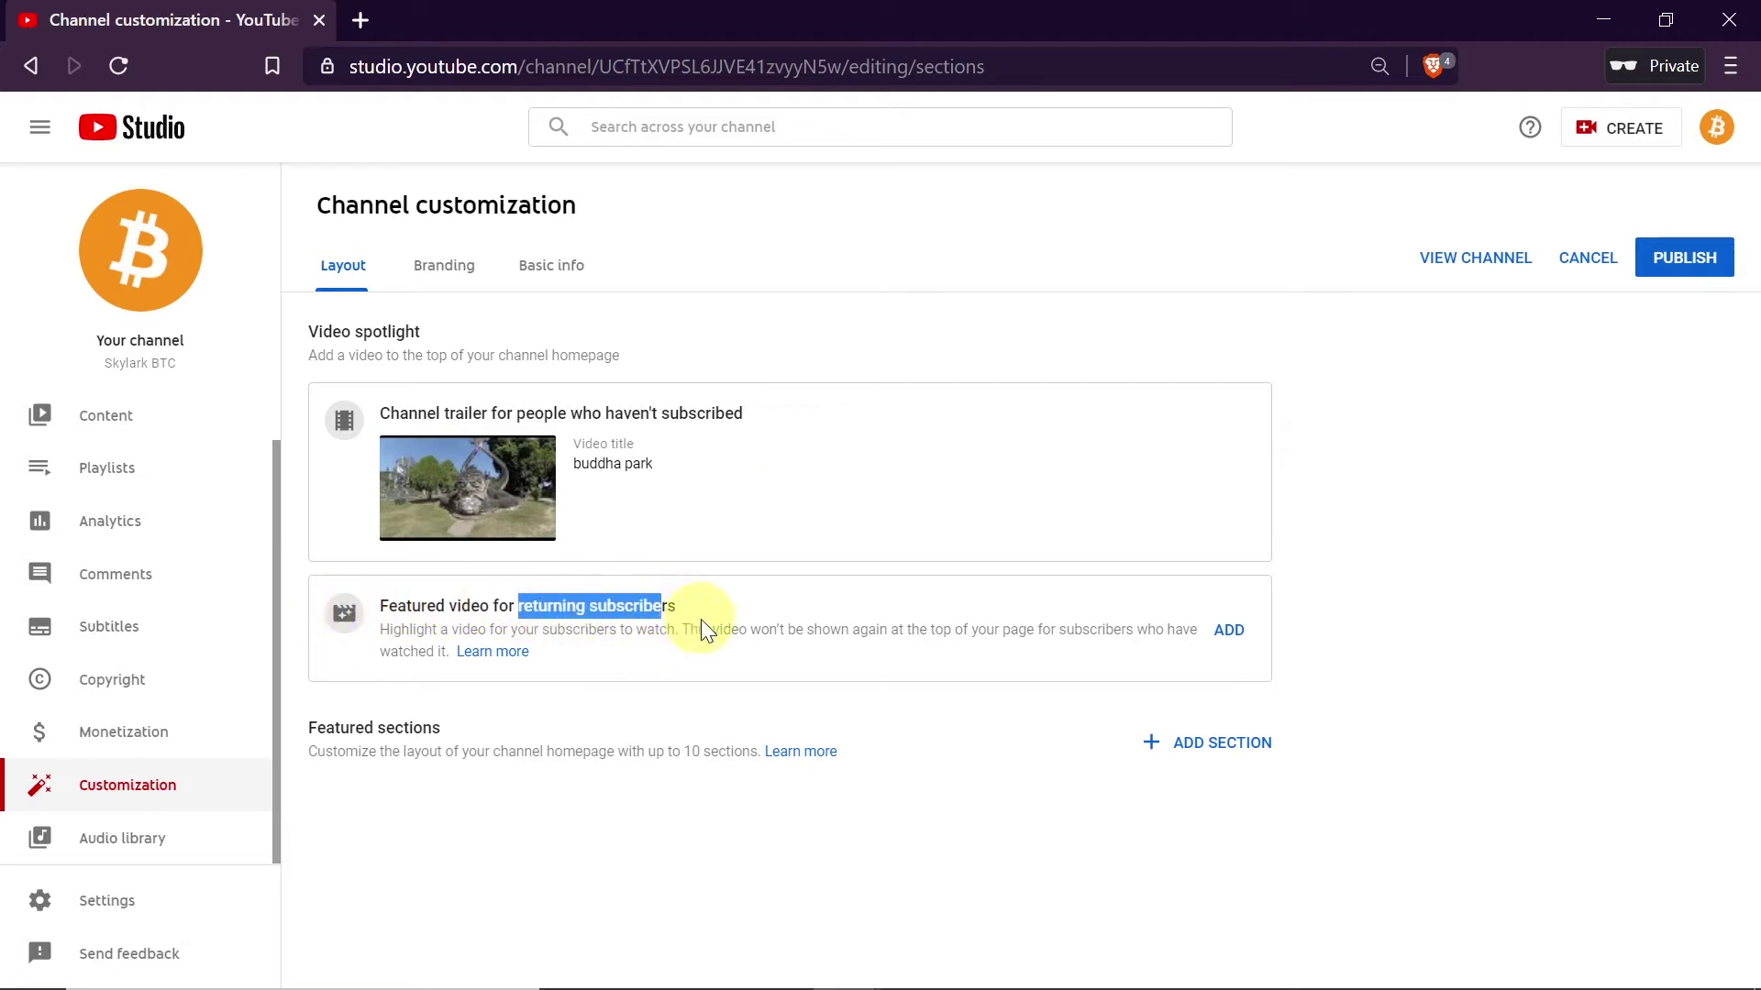
pyautogui.click(684, 617)
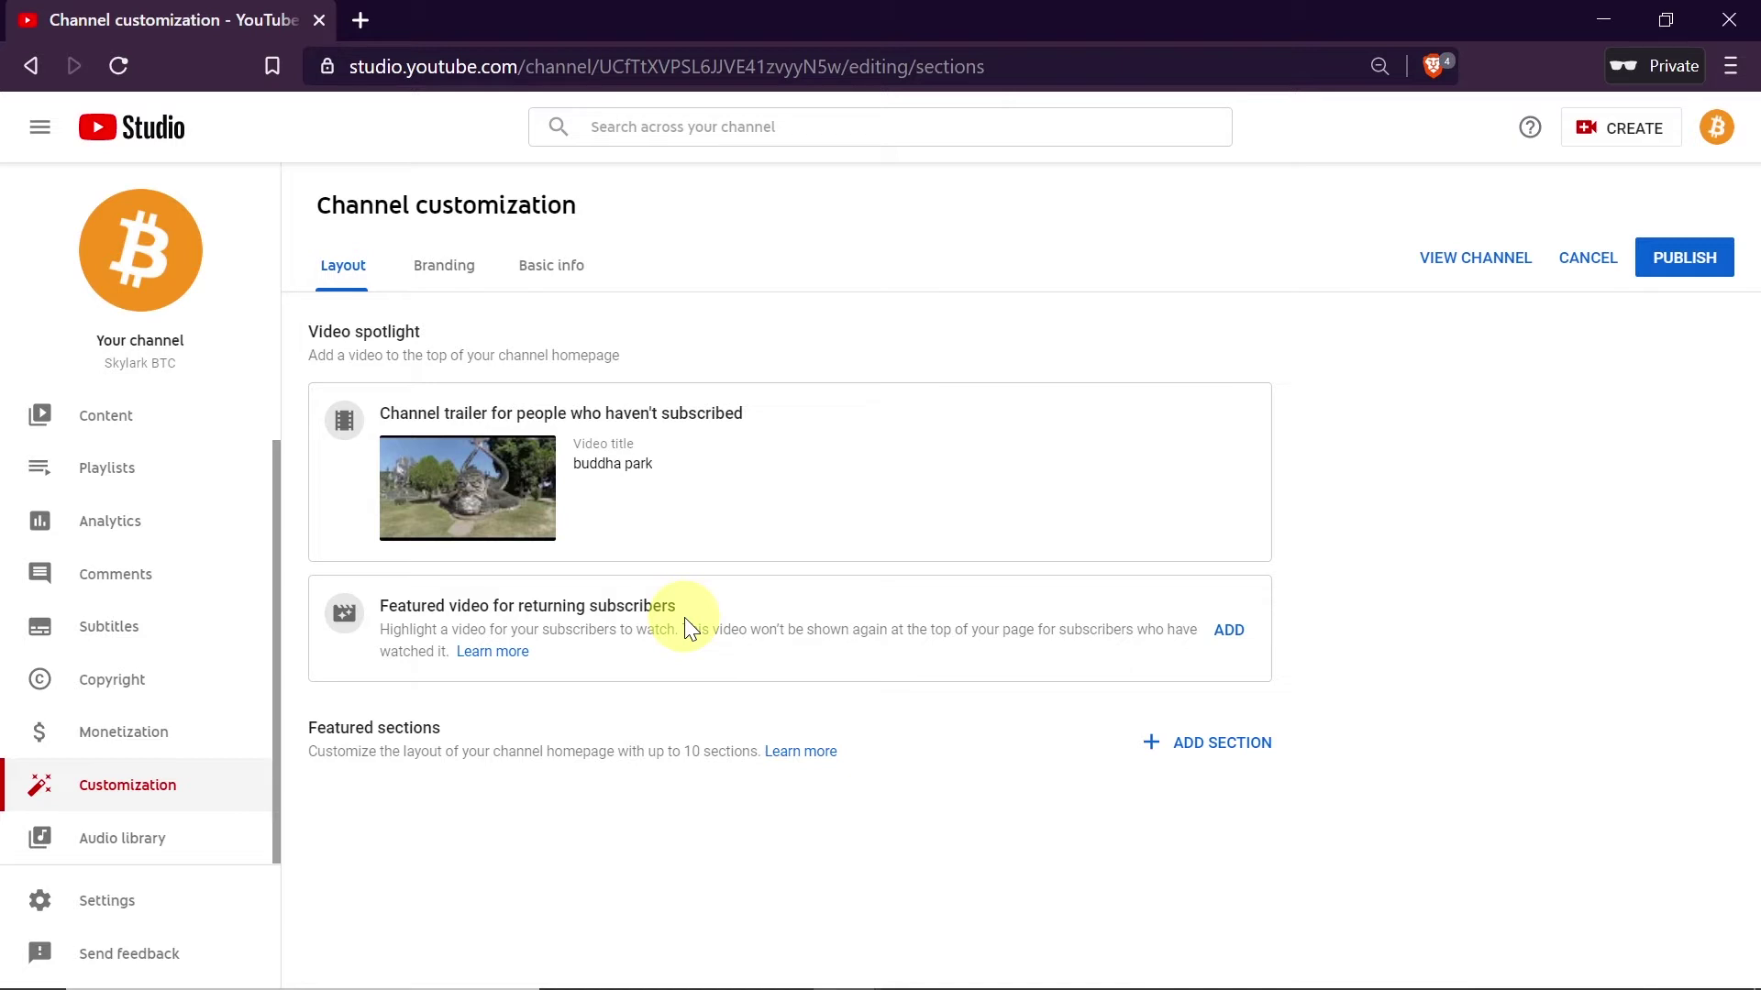
# Set 'Piękna plaża w Tajlandii #tajlandia' as the featured video for returning subscribers
pyautogui.click(1228, 628)
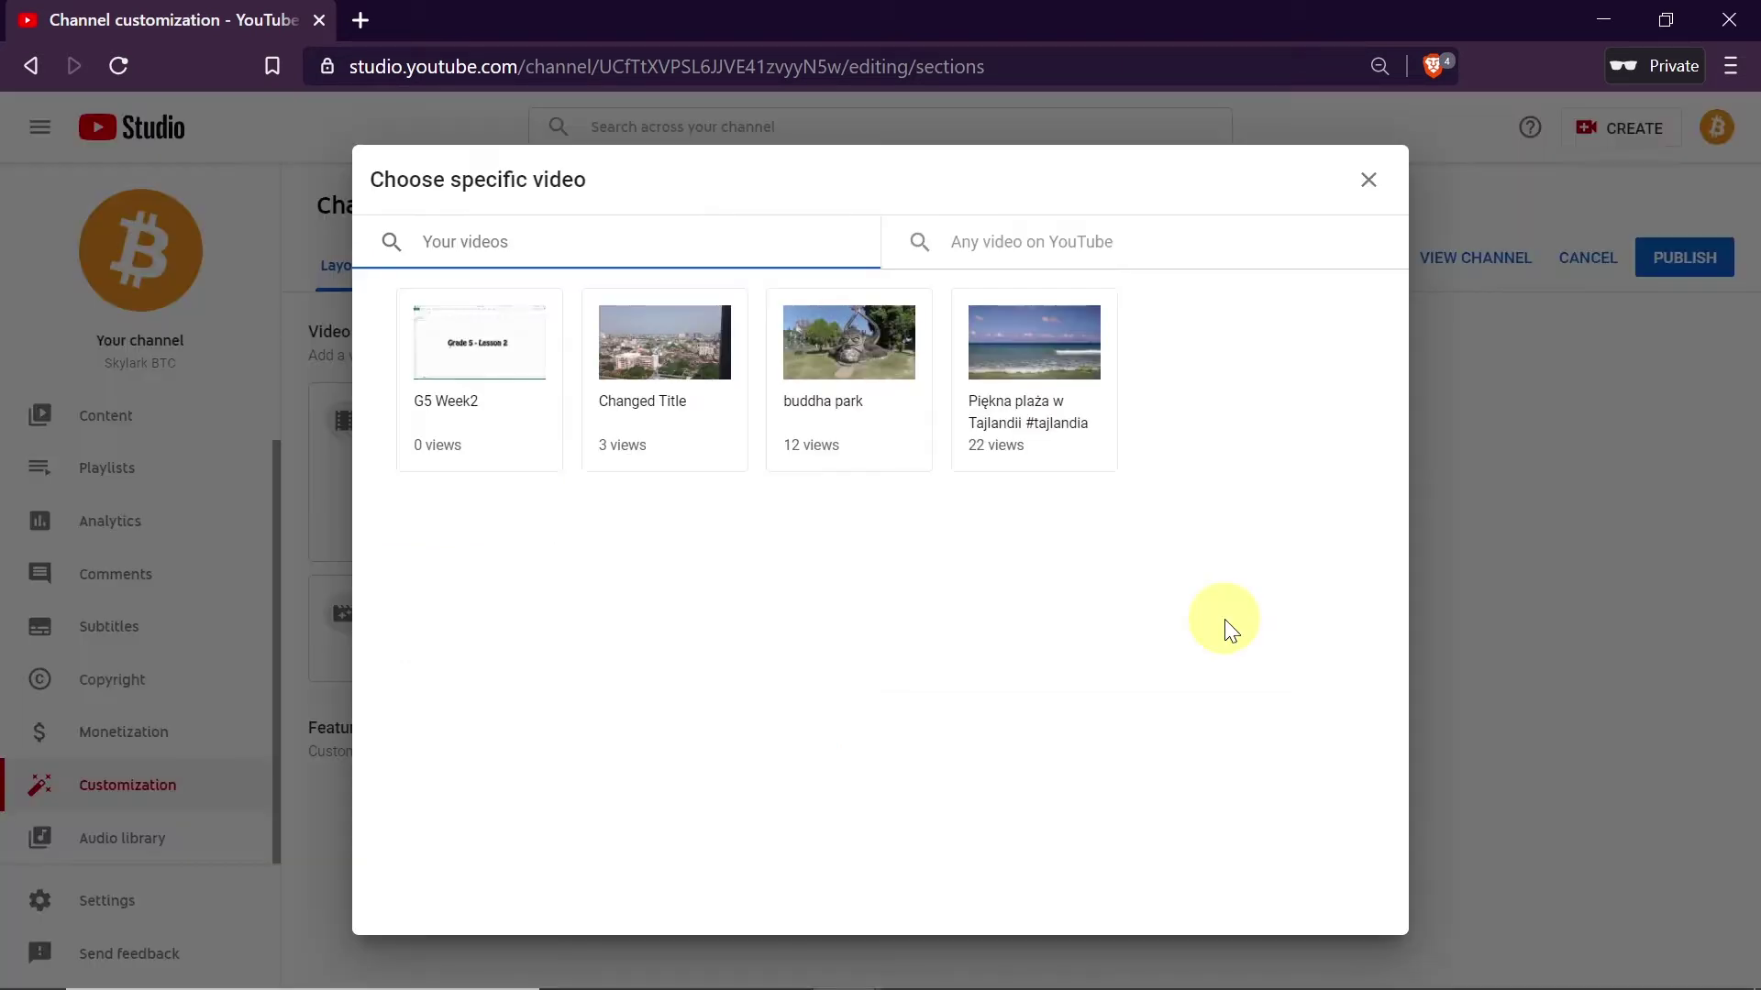
pyautogui.click(1059, 347)
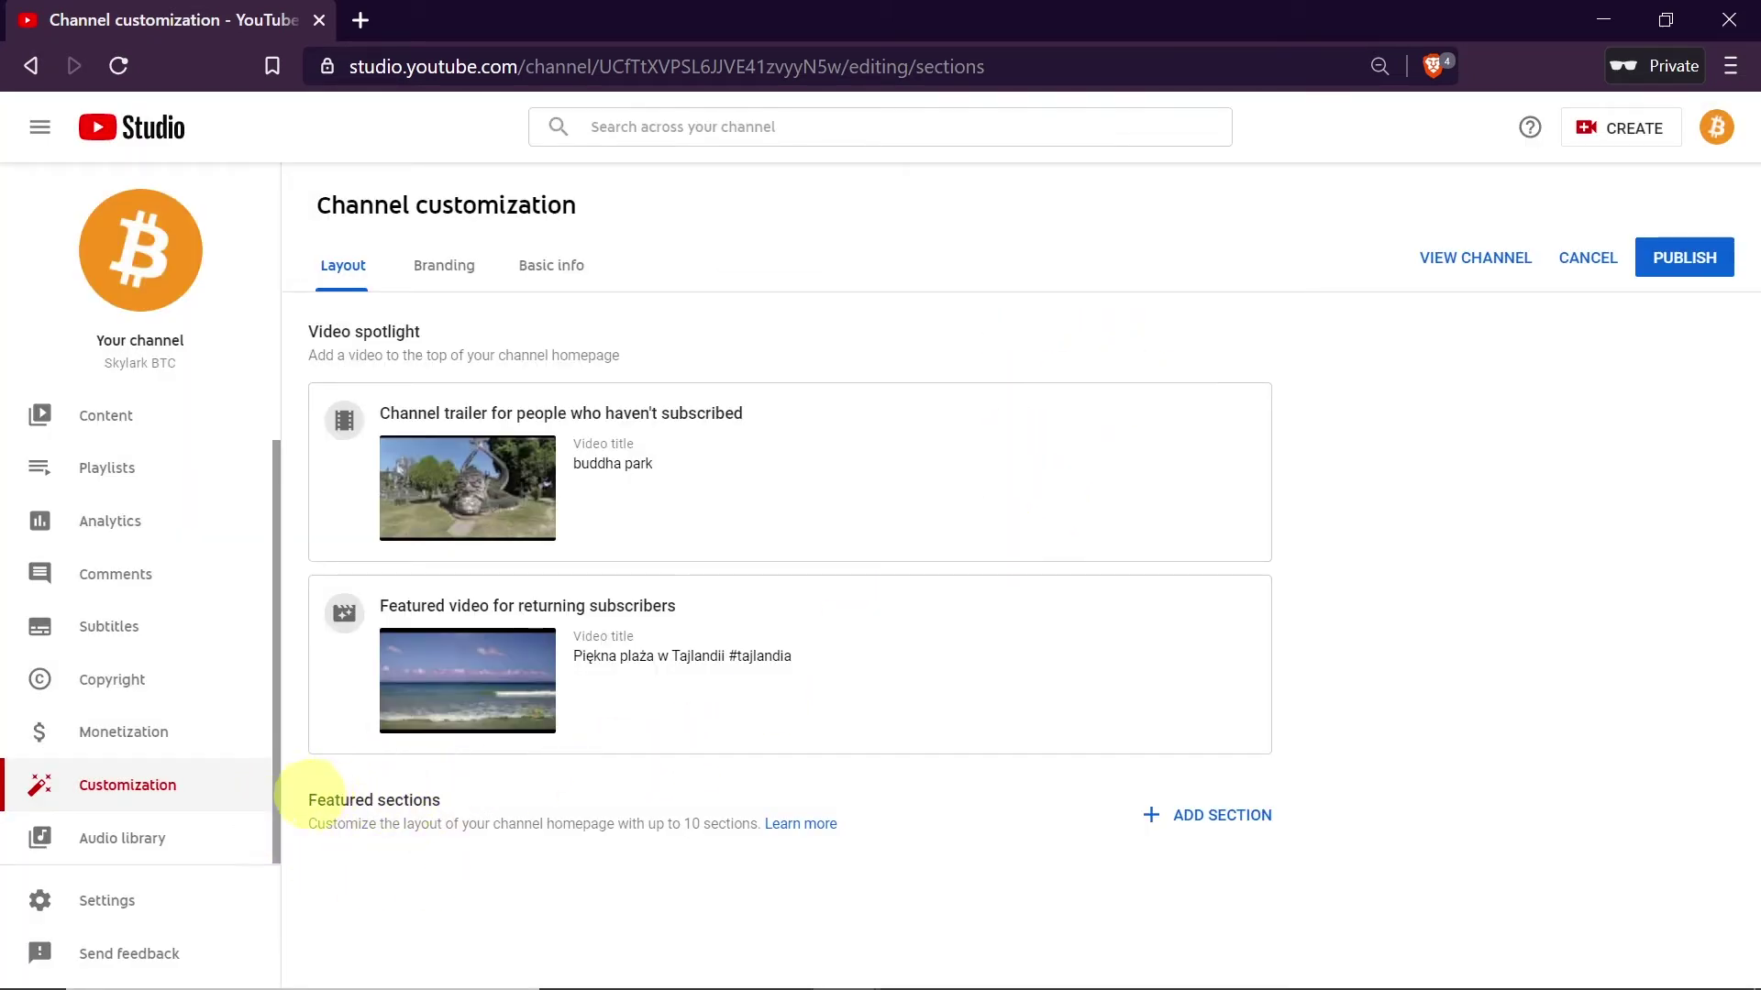
pyautogui.click(1192, 817)
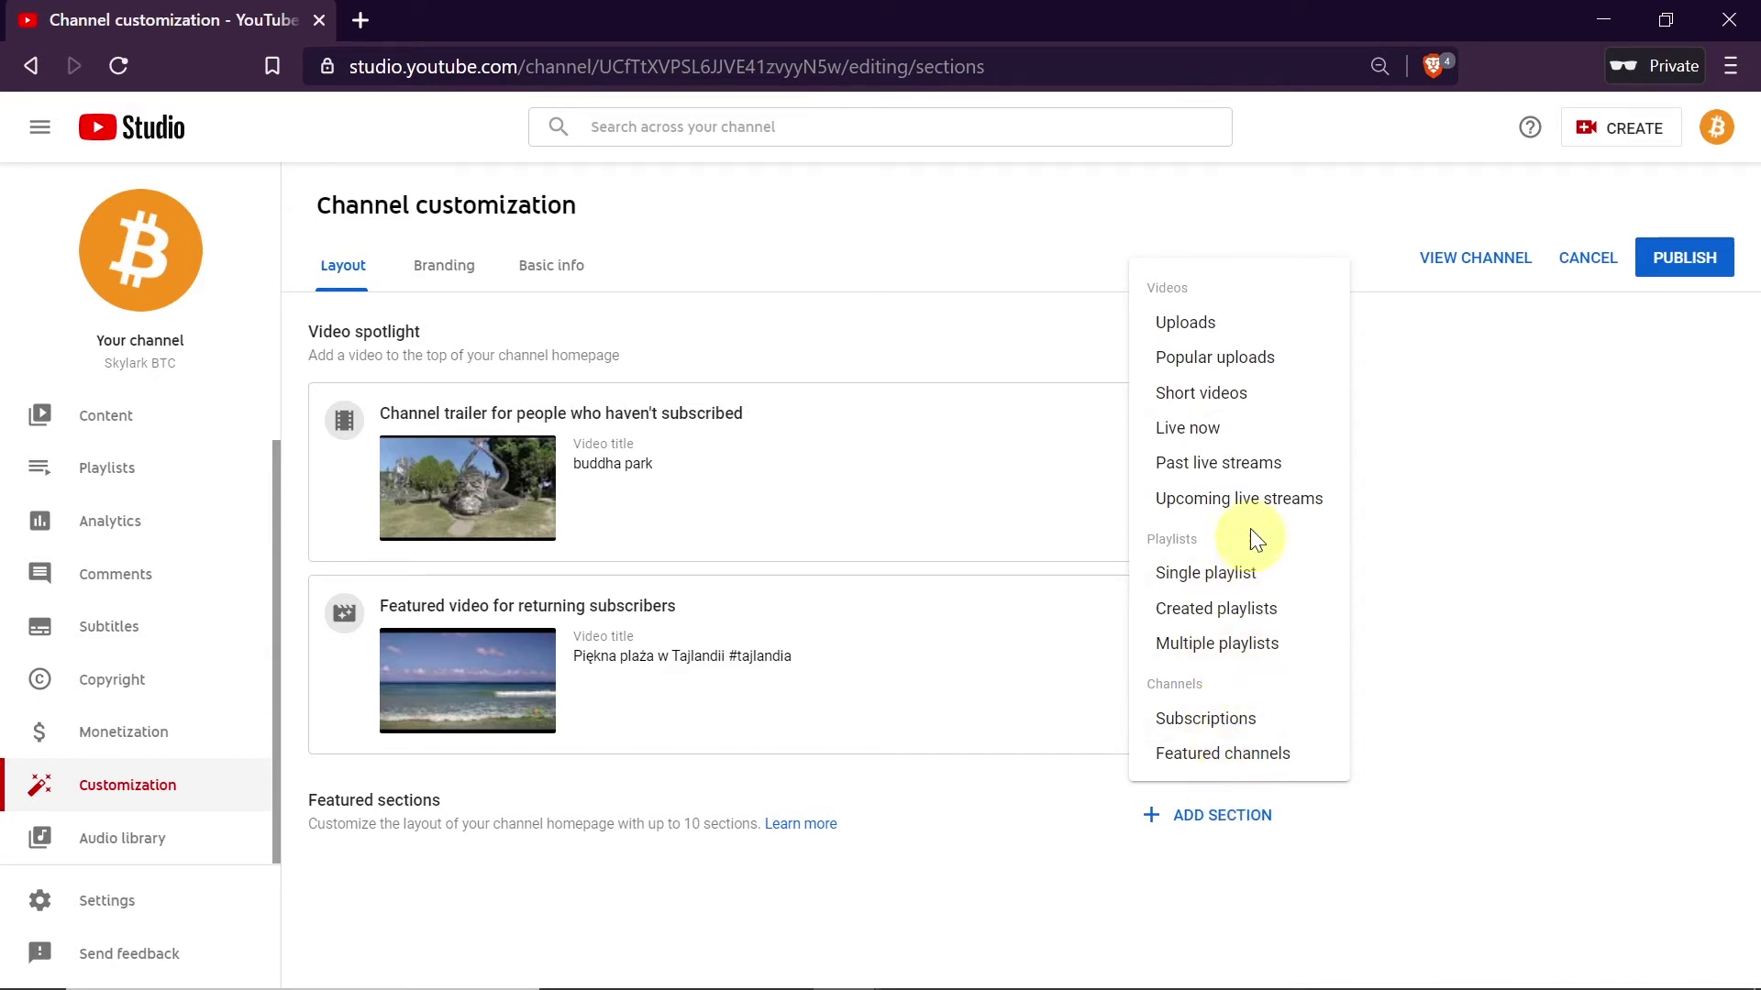
# Add Popular uploads, Uploads and Subscriptions sections to the homepage
pyautogui.click(1205, 358)
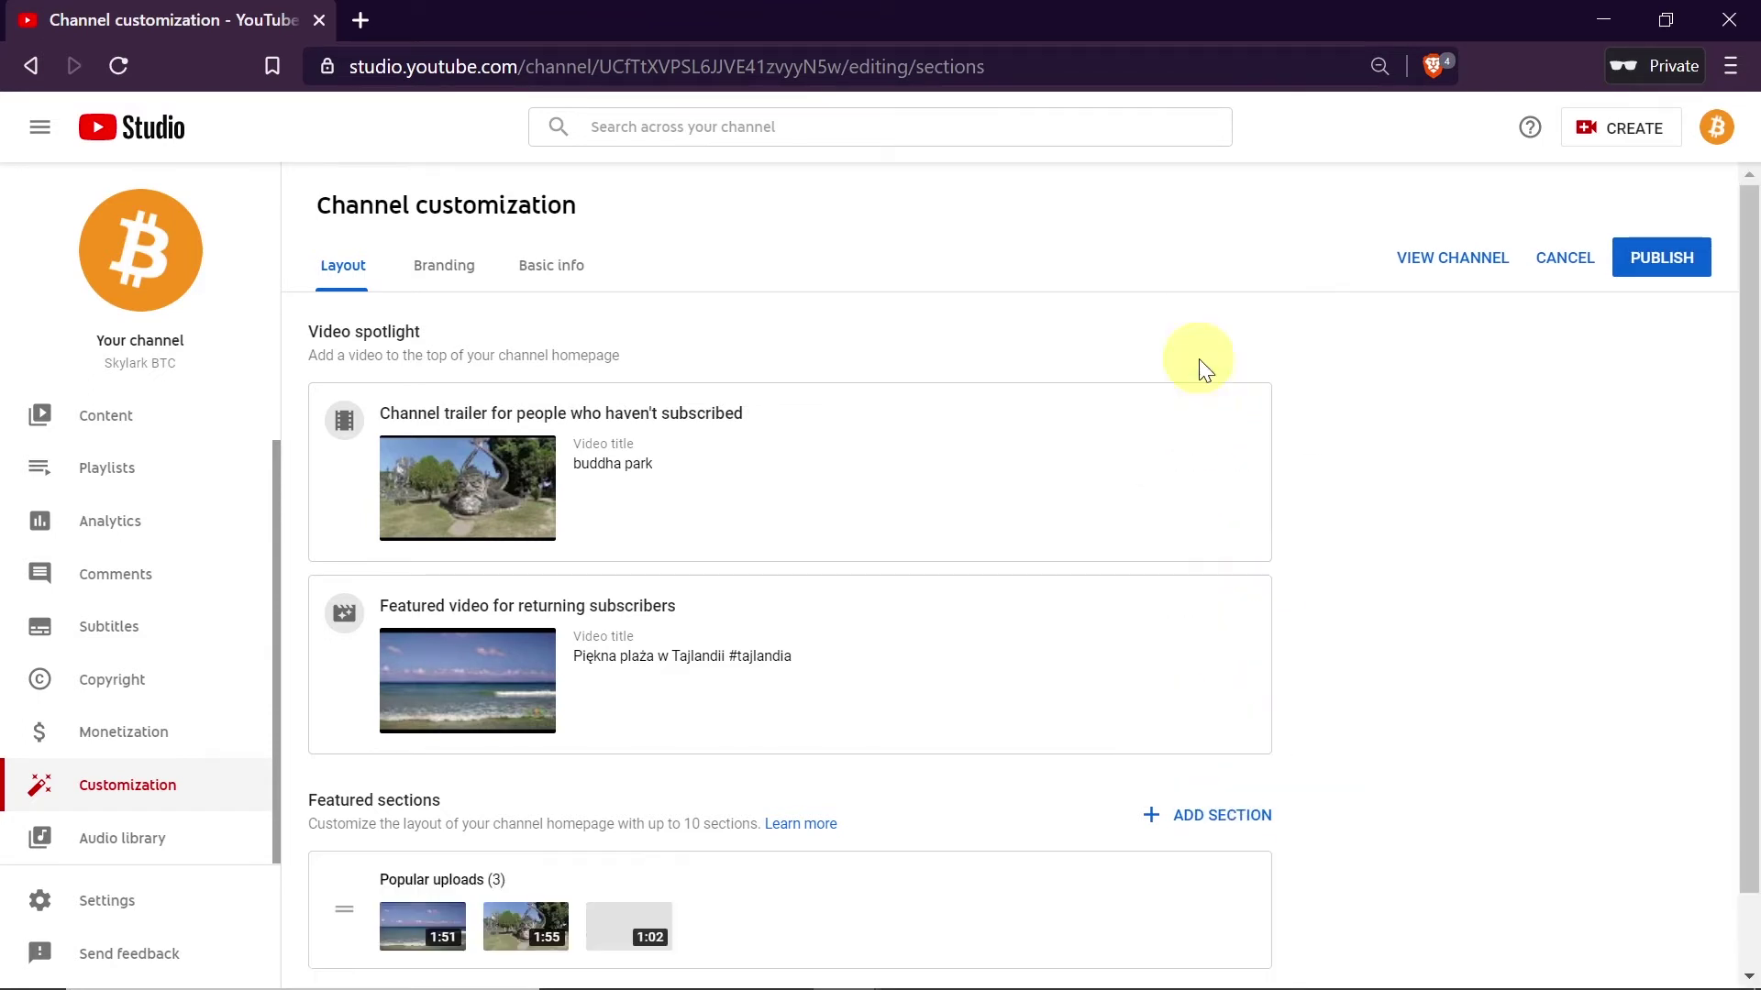
pyautogui.scroll(-1, 716, 812)
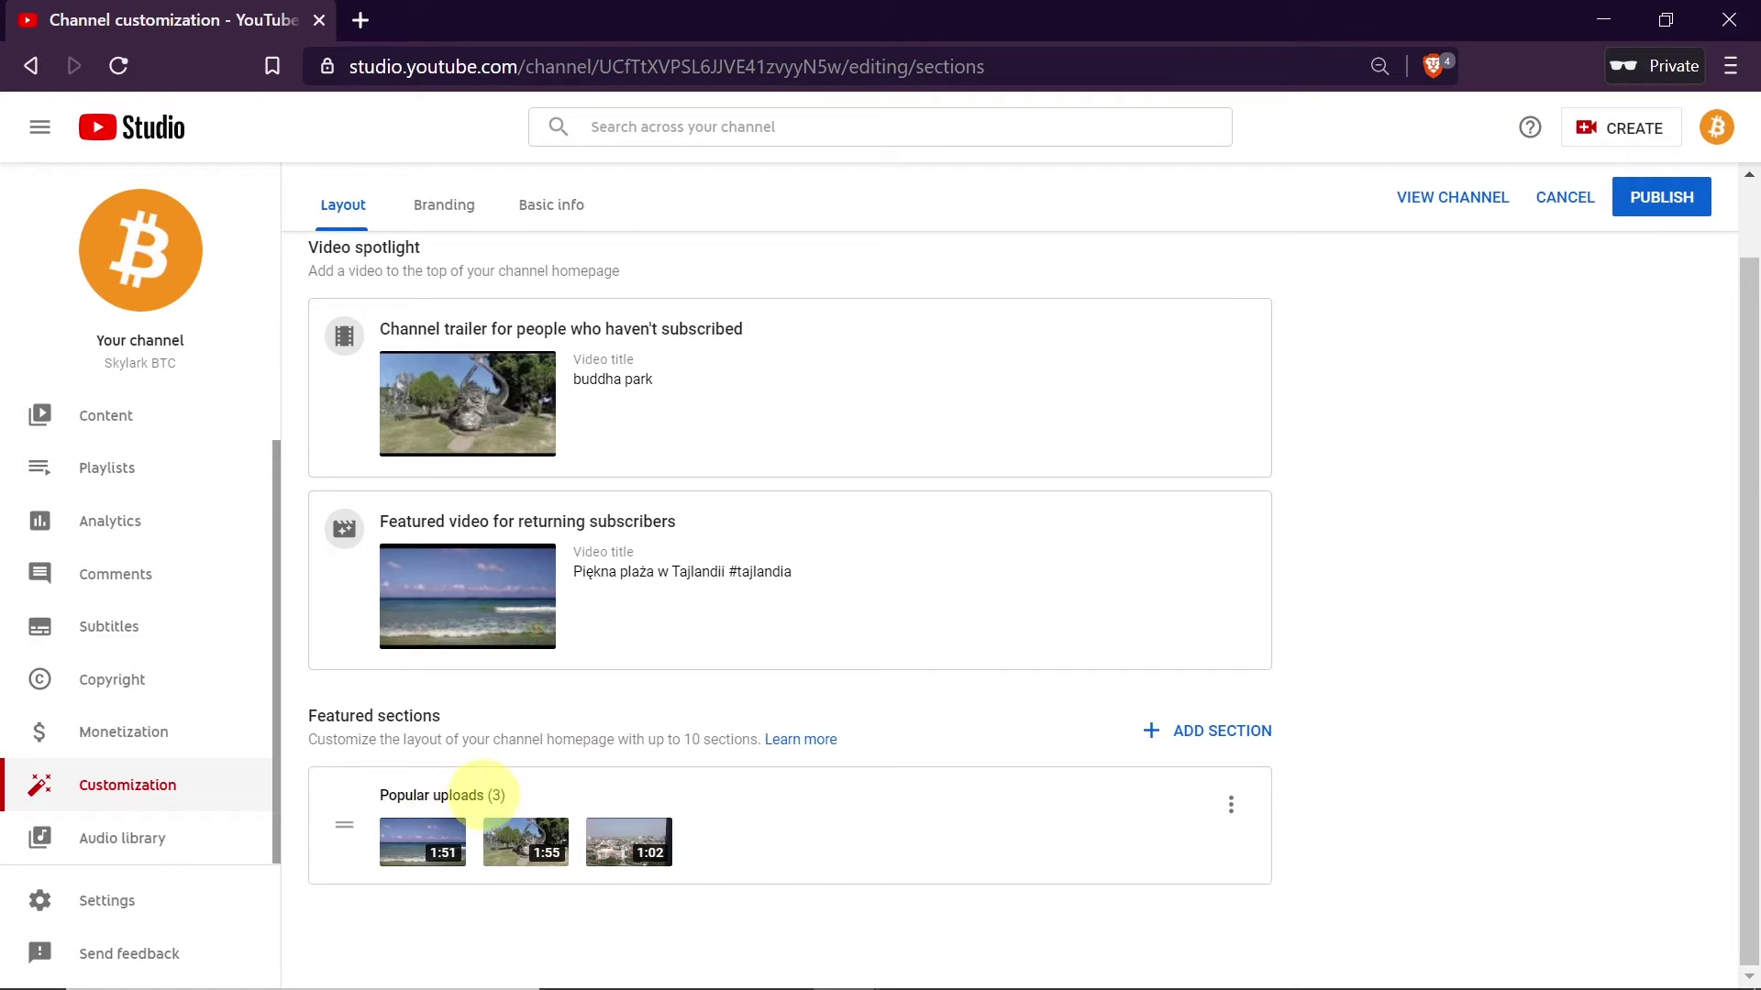
pyautogui.click(1211, 736)
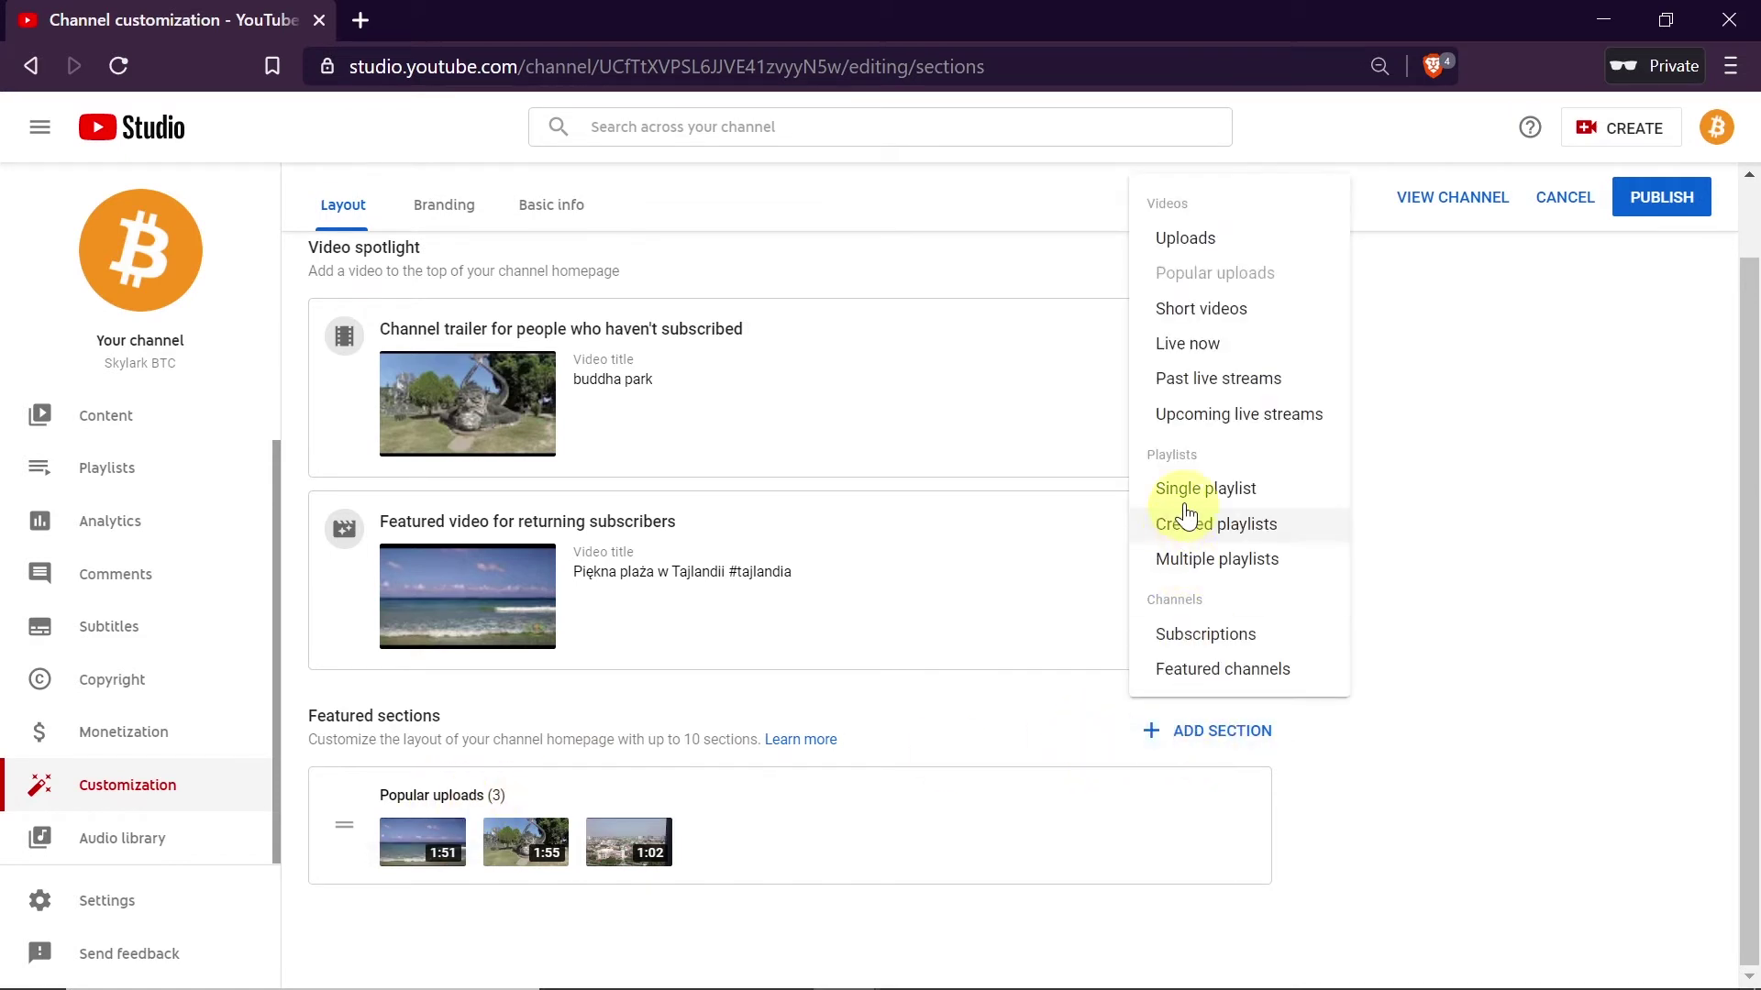
pyautogui.click(1216, 240)
pyautogui.click(1203, 602)
pyautogui.scroll(-1, 1226, 383)
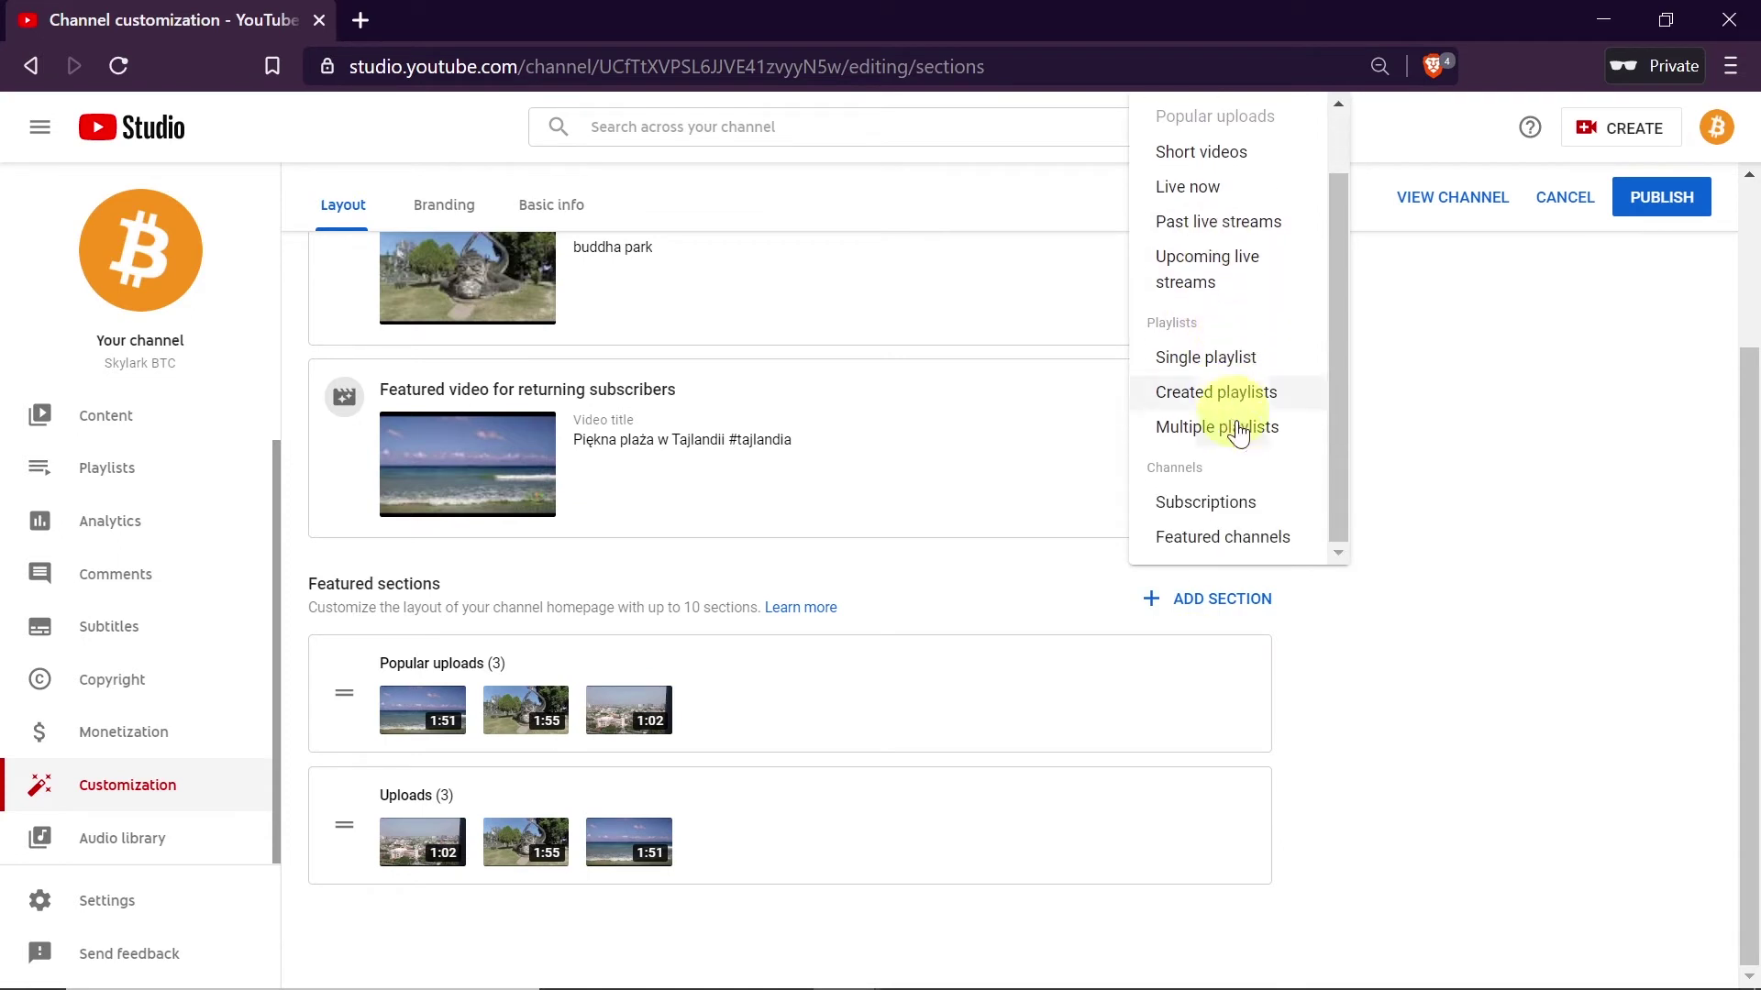
pyautogui.click(1216, 509)
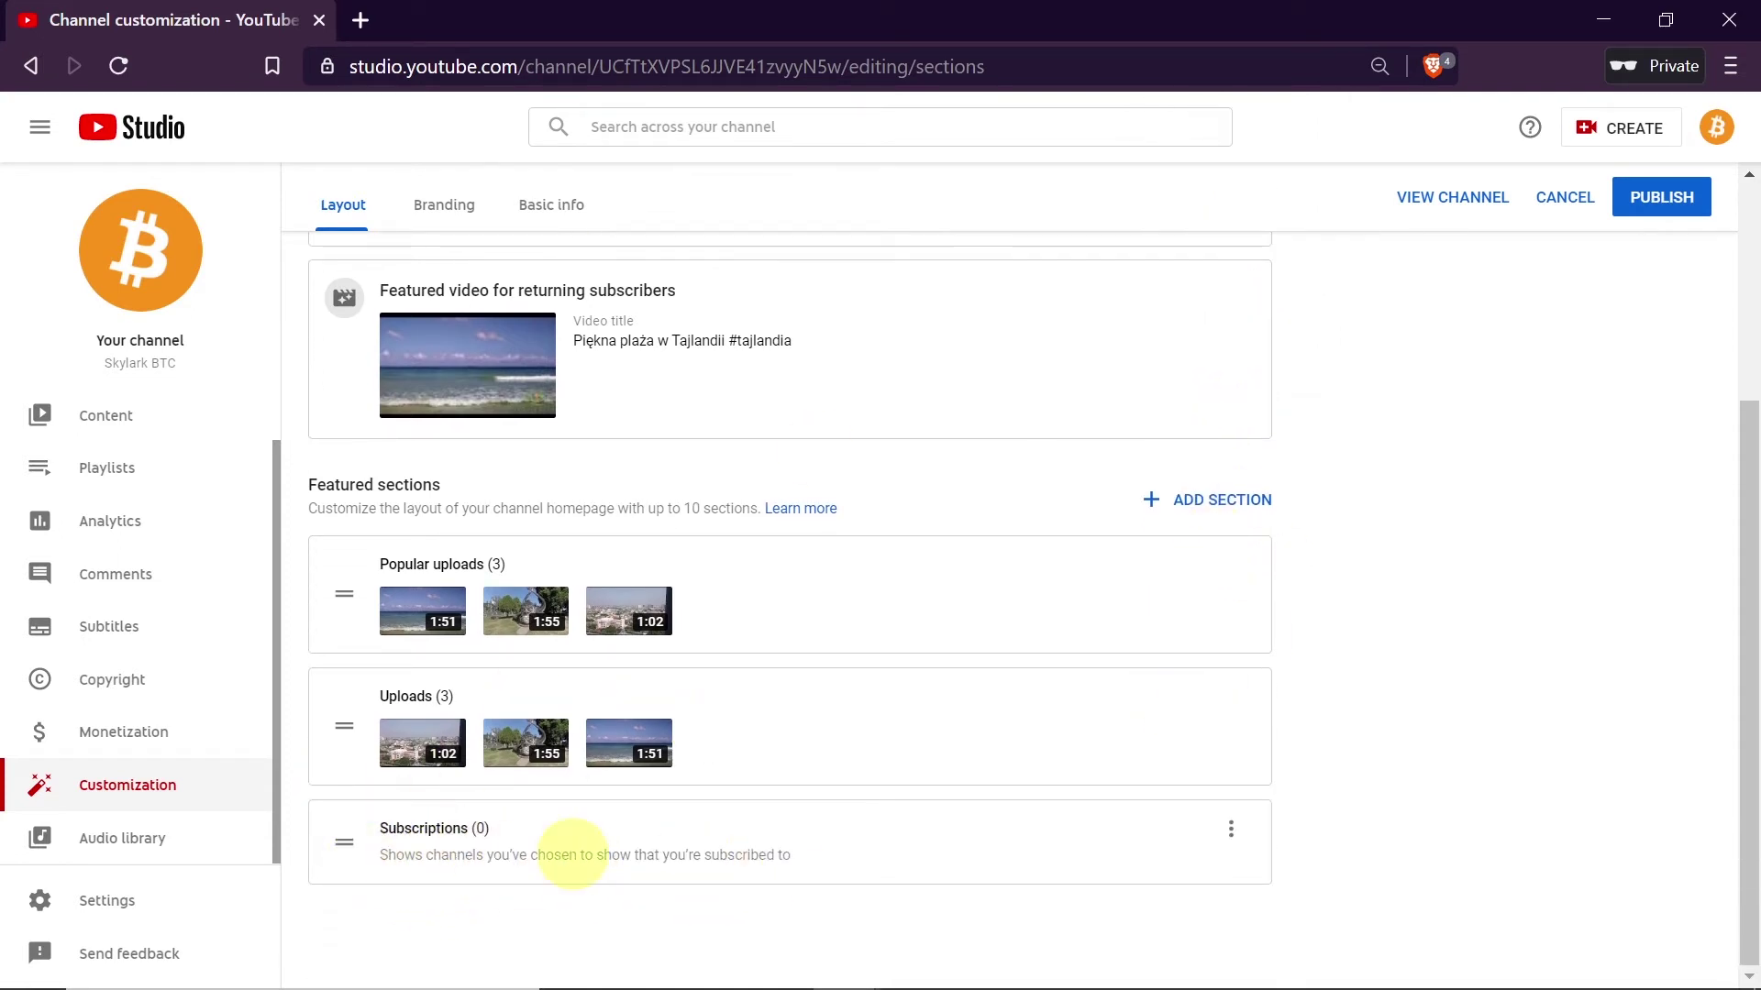
# Remove the Subscriptions section, keep Popular uploads and Uploads, and publish the layout
pyautogui.click(1230, 838)
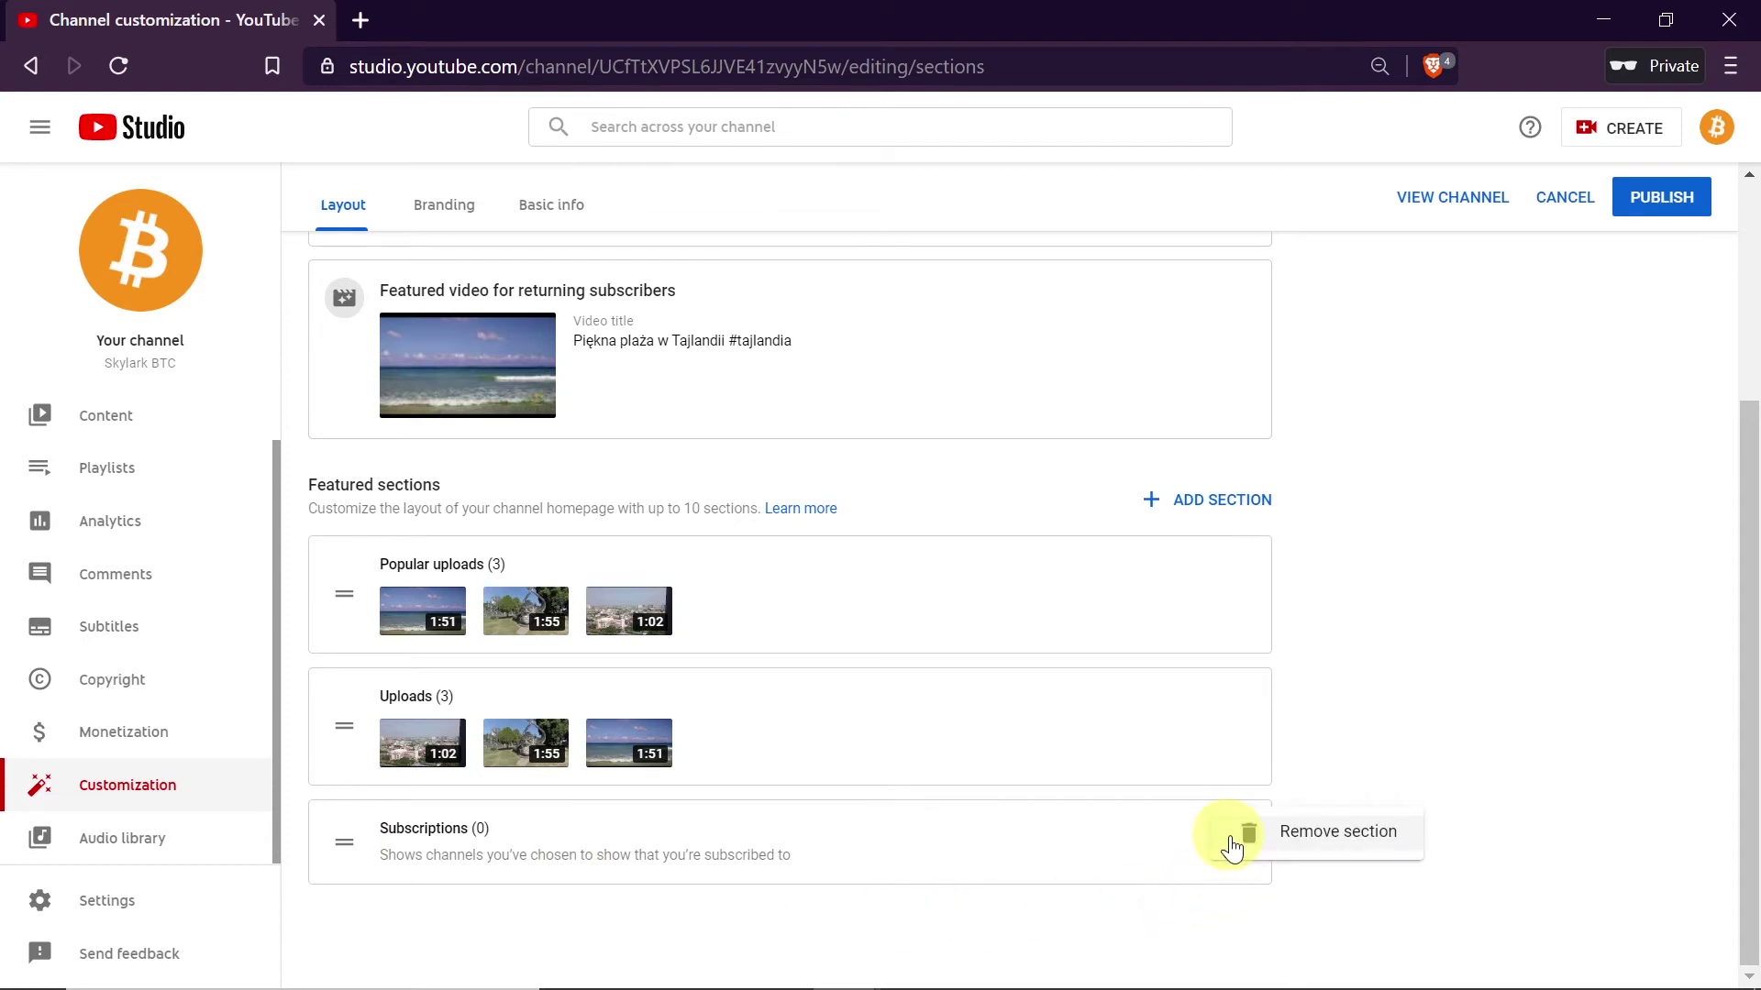
pyautogui.click(1308, 833)
pyautogui.click(1232, 821)
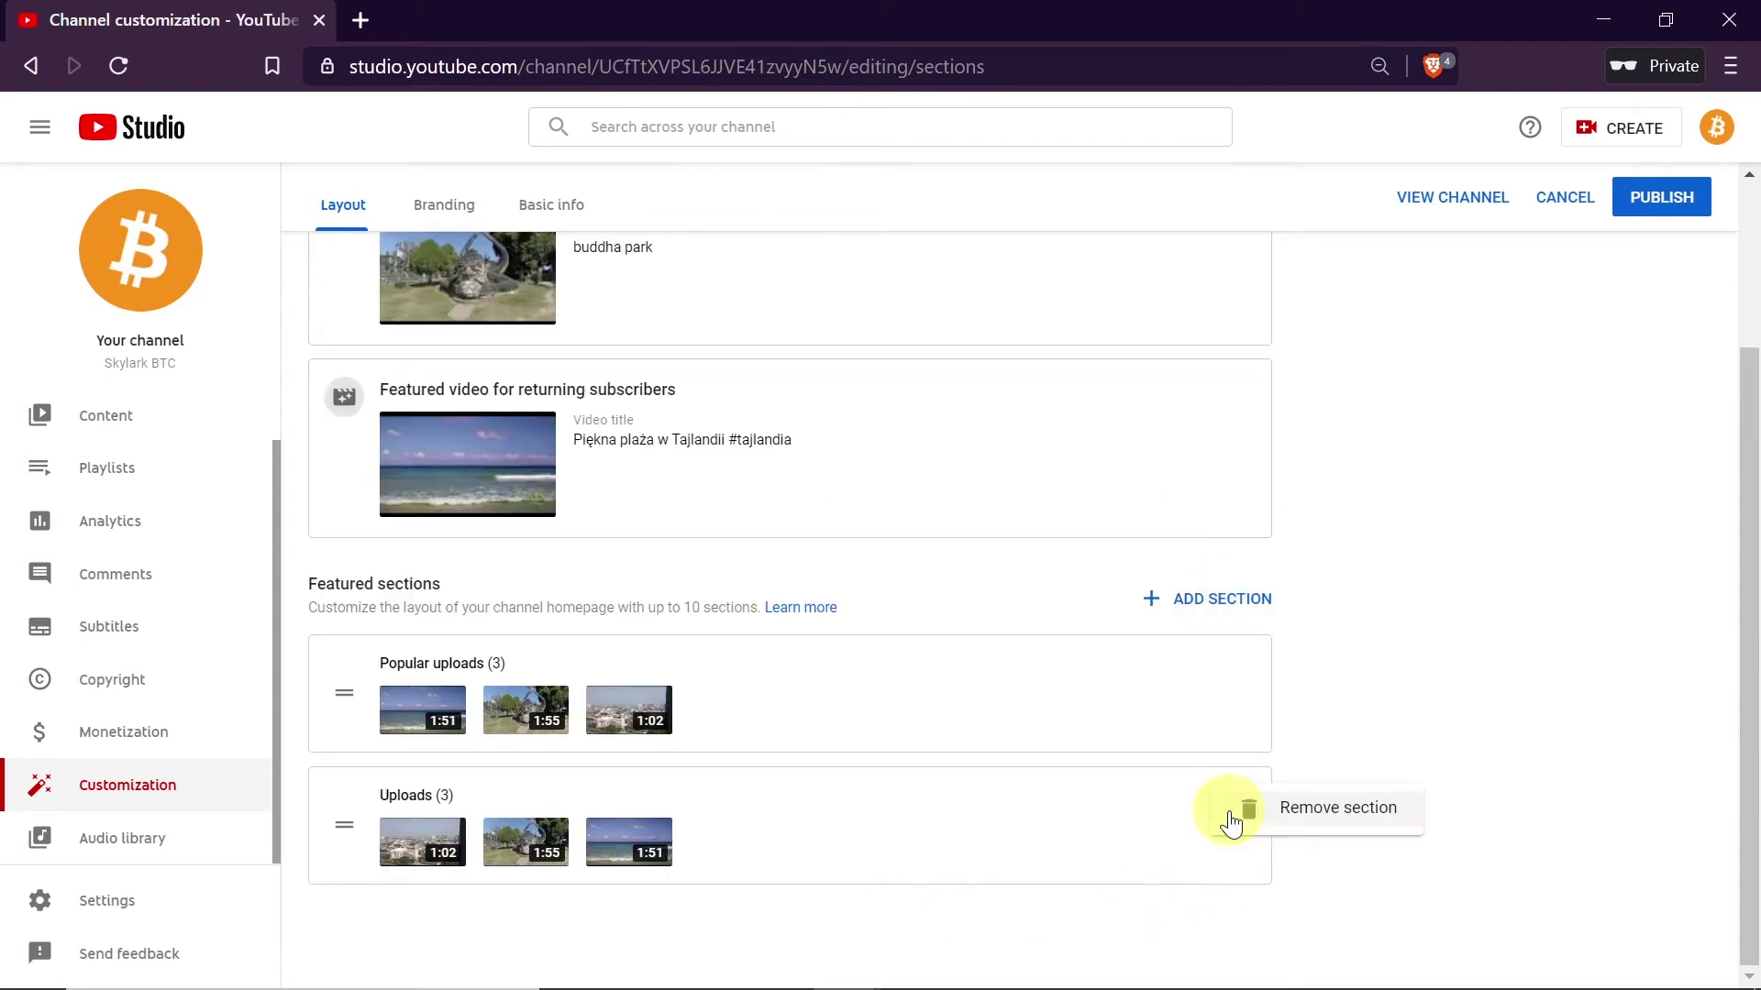
pyautogui.click(1245, 683)
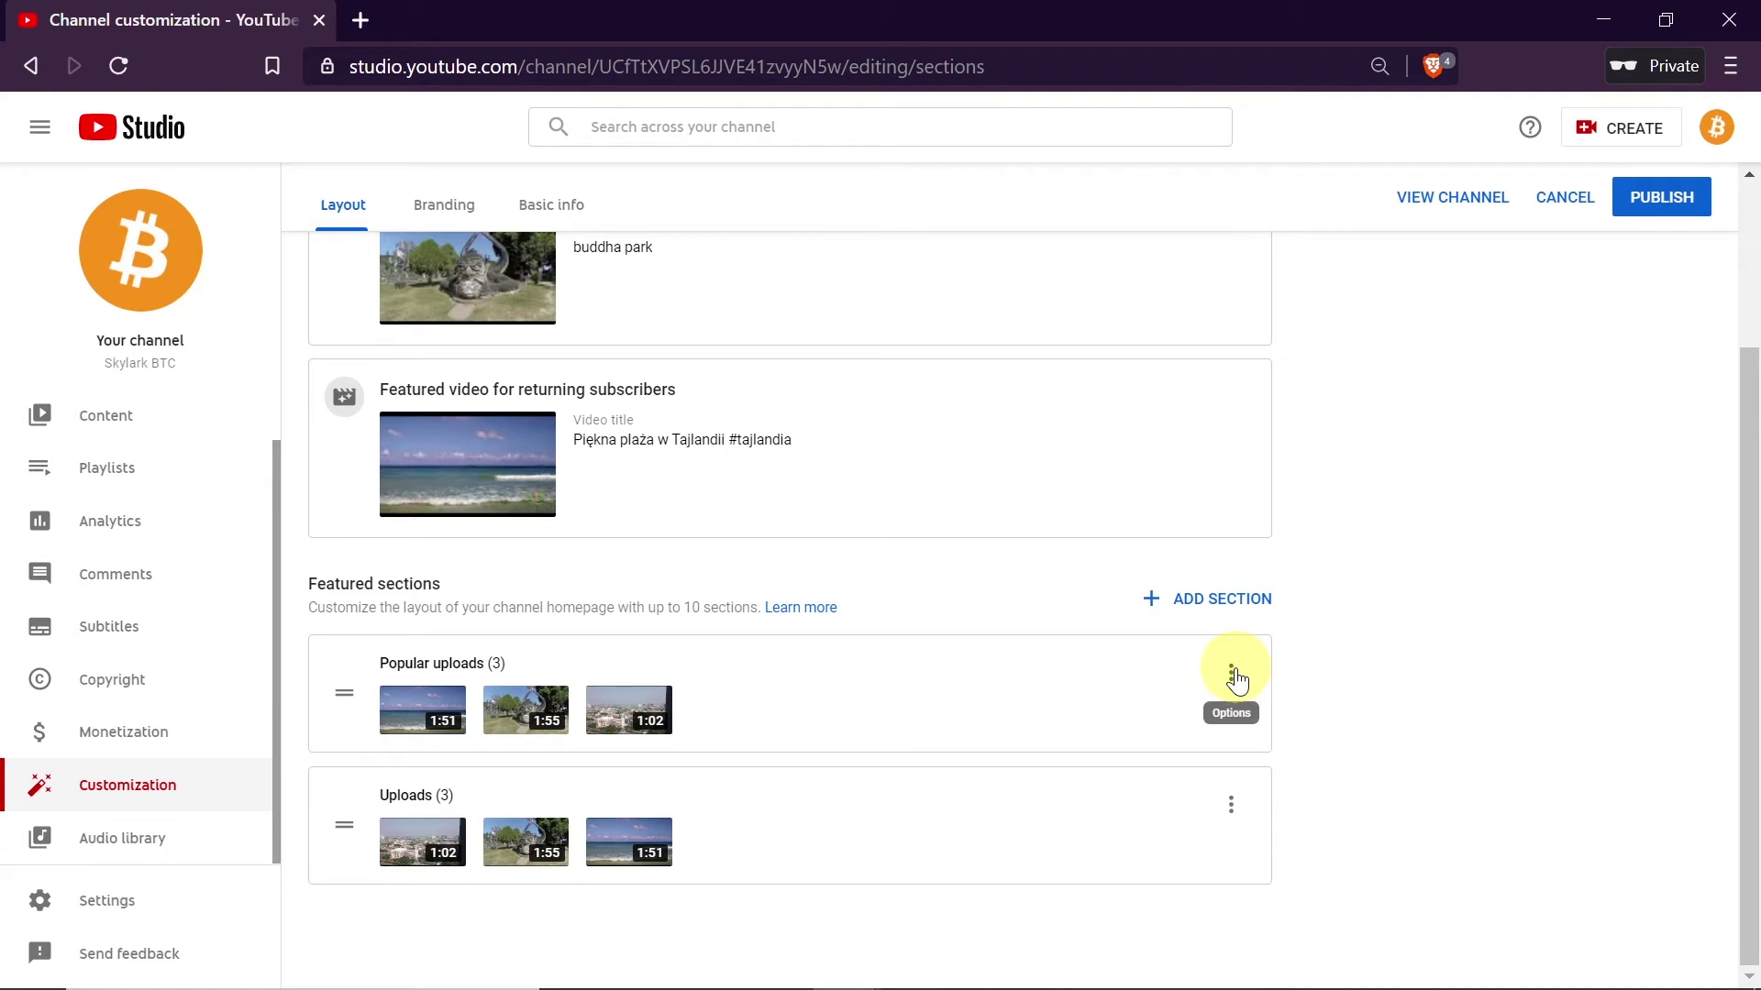
pyautogui.click(1232, 675)
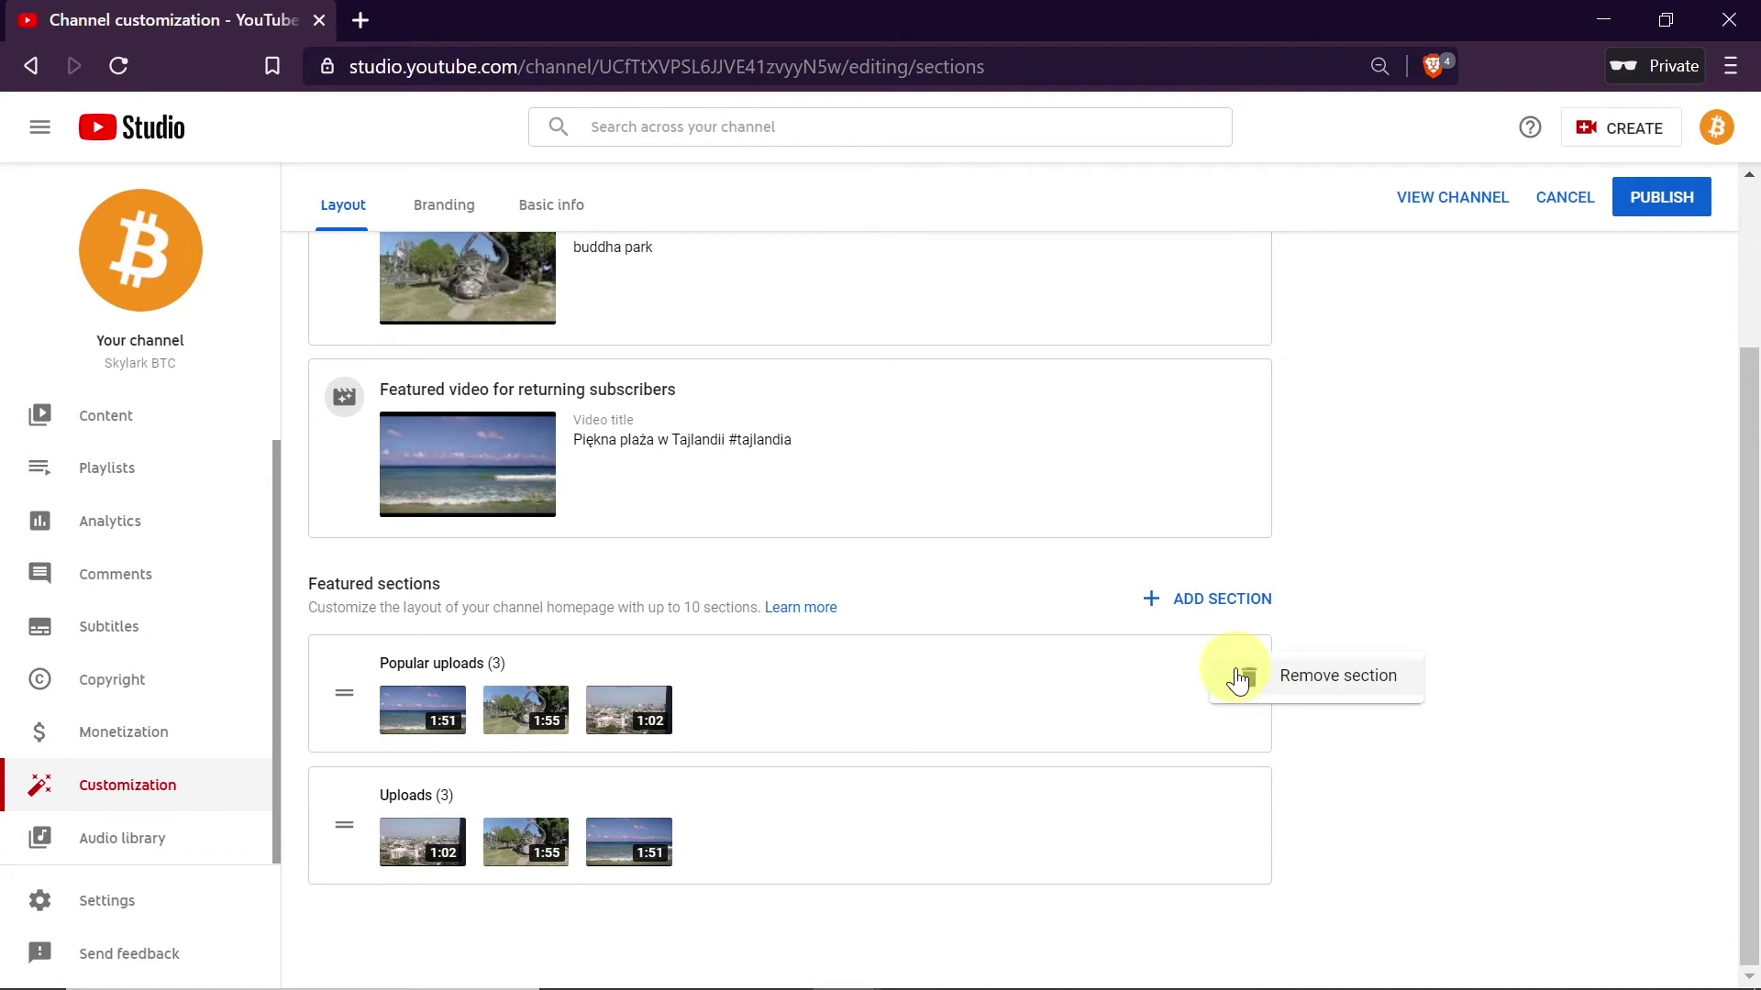
pyautogui.click(1364, 581)
pyautogui.scroll(3, 809, 855)
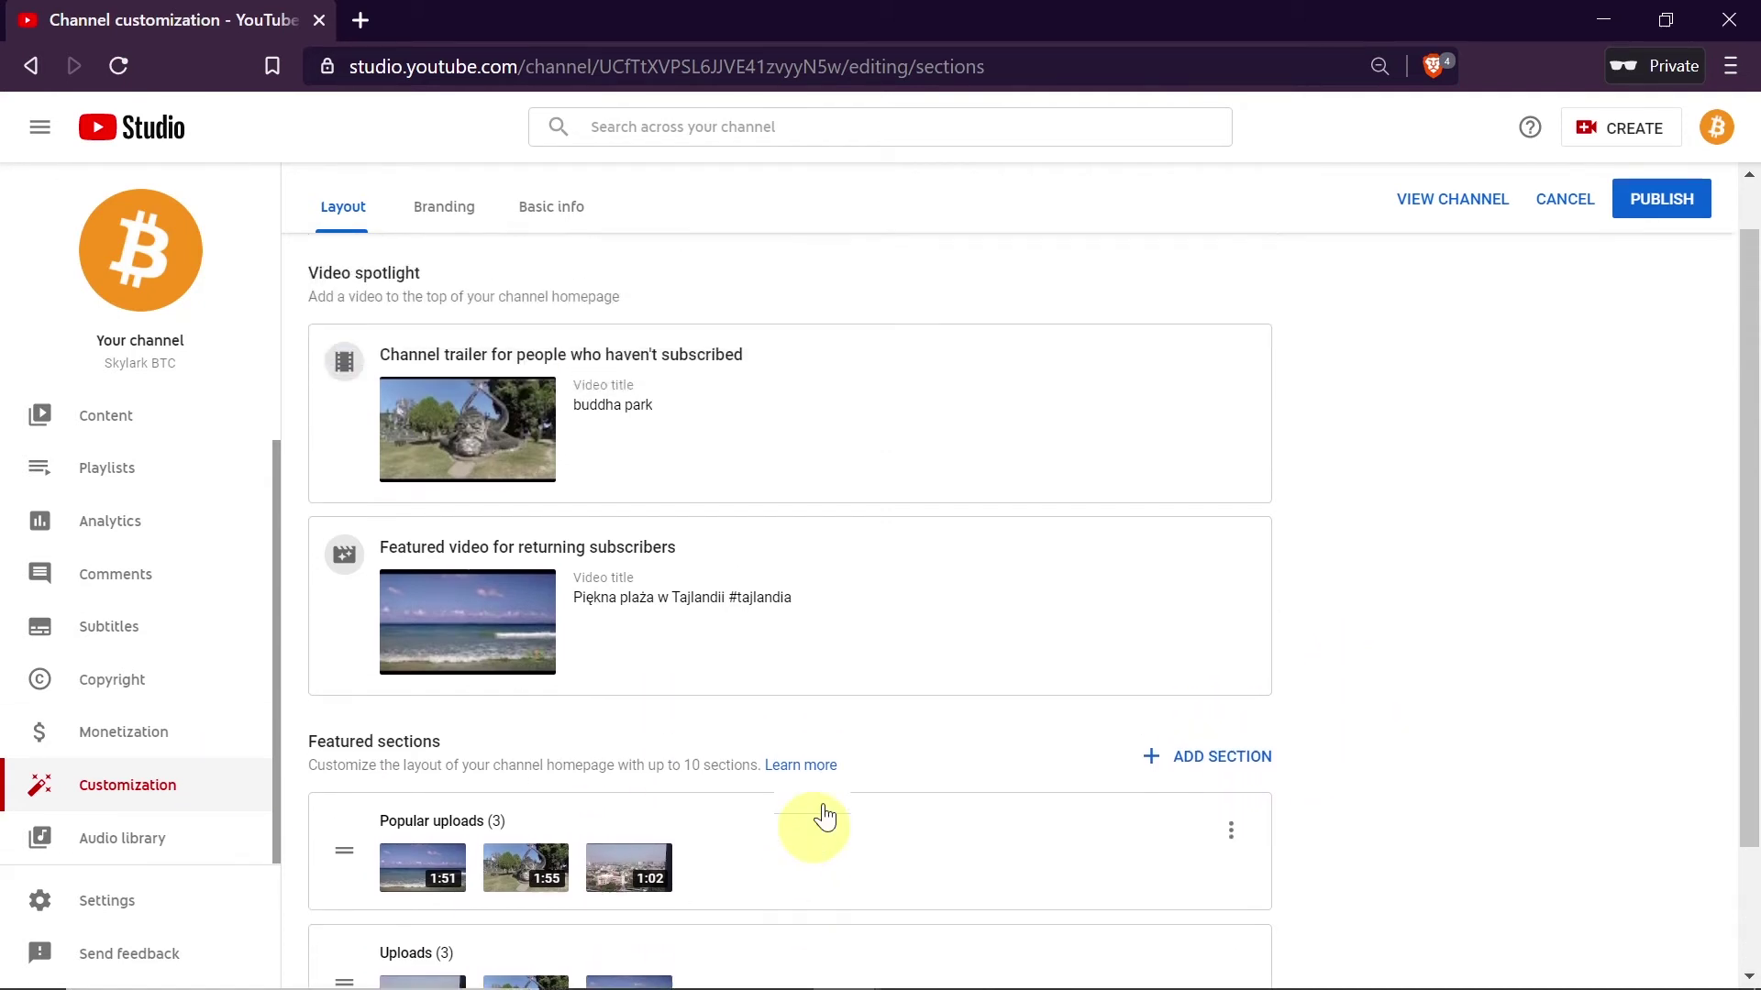
pyautogui.scroll(-3, 701, 865)
pyautogui.scroll(1, 876, 804)
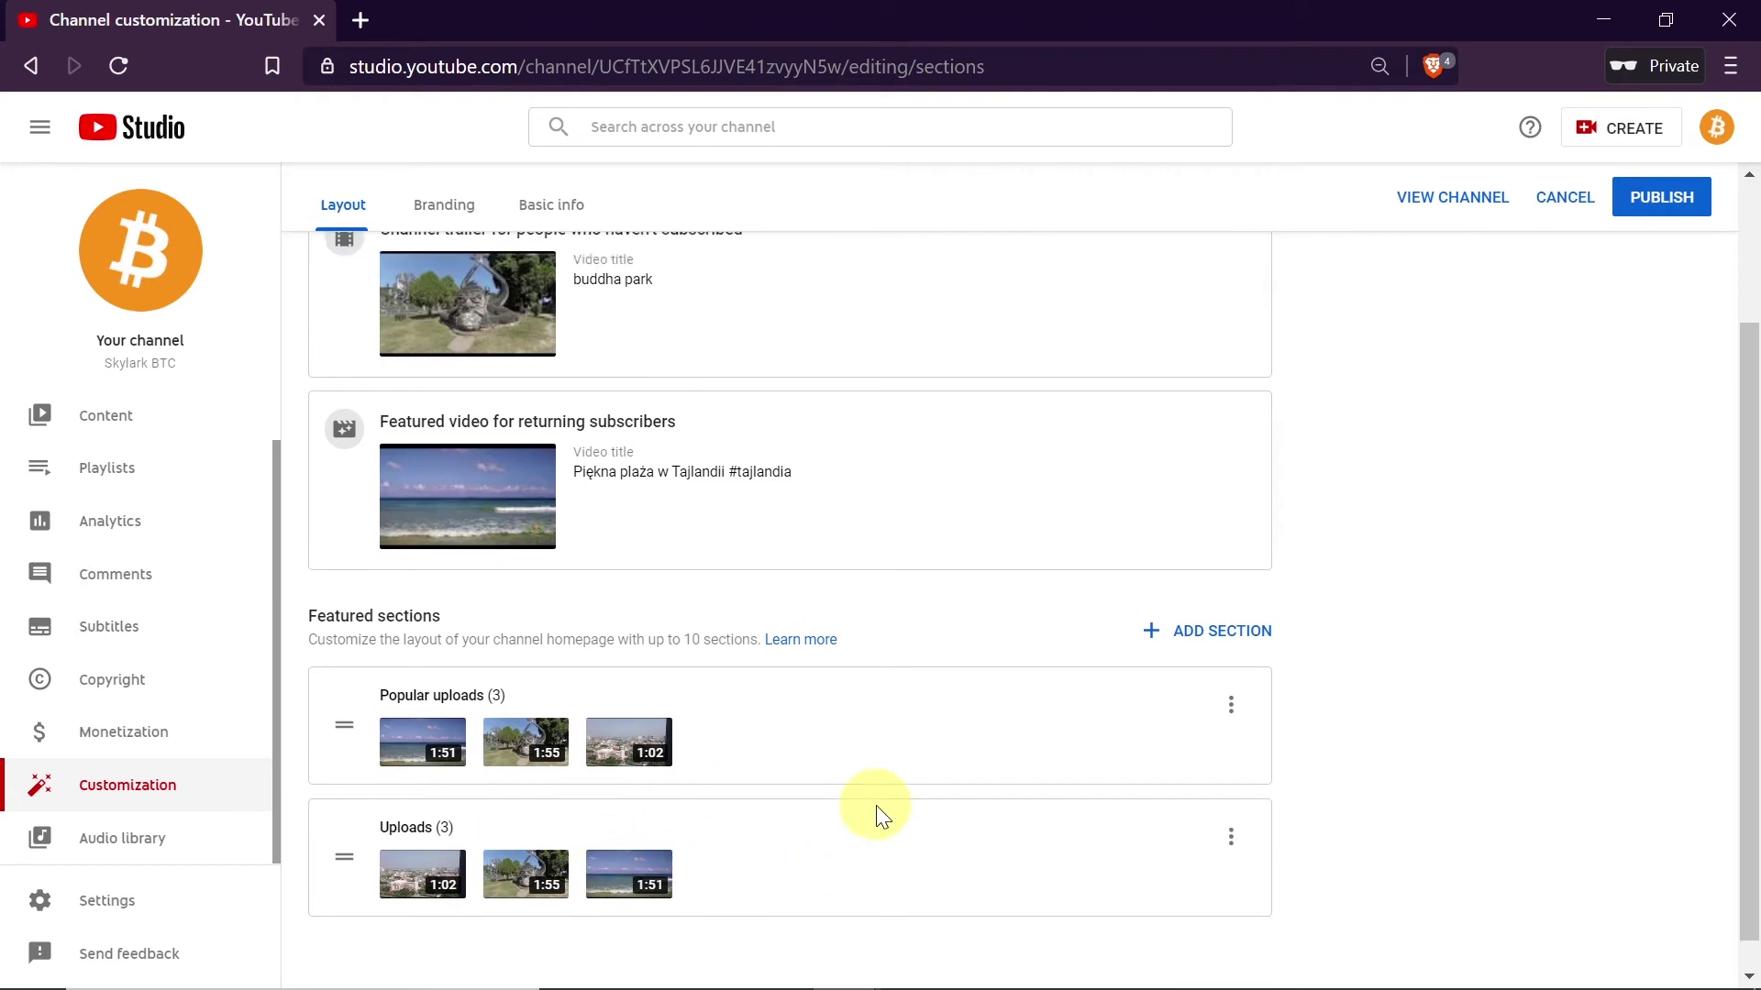
pyautogui.scroll(2, 882, 812)
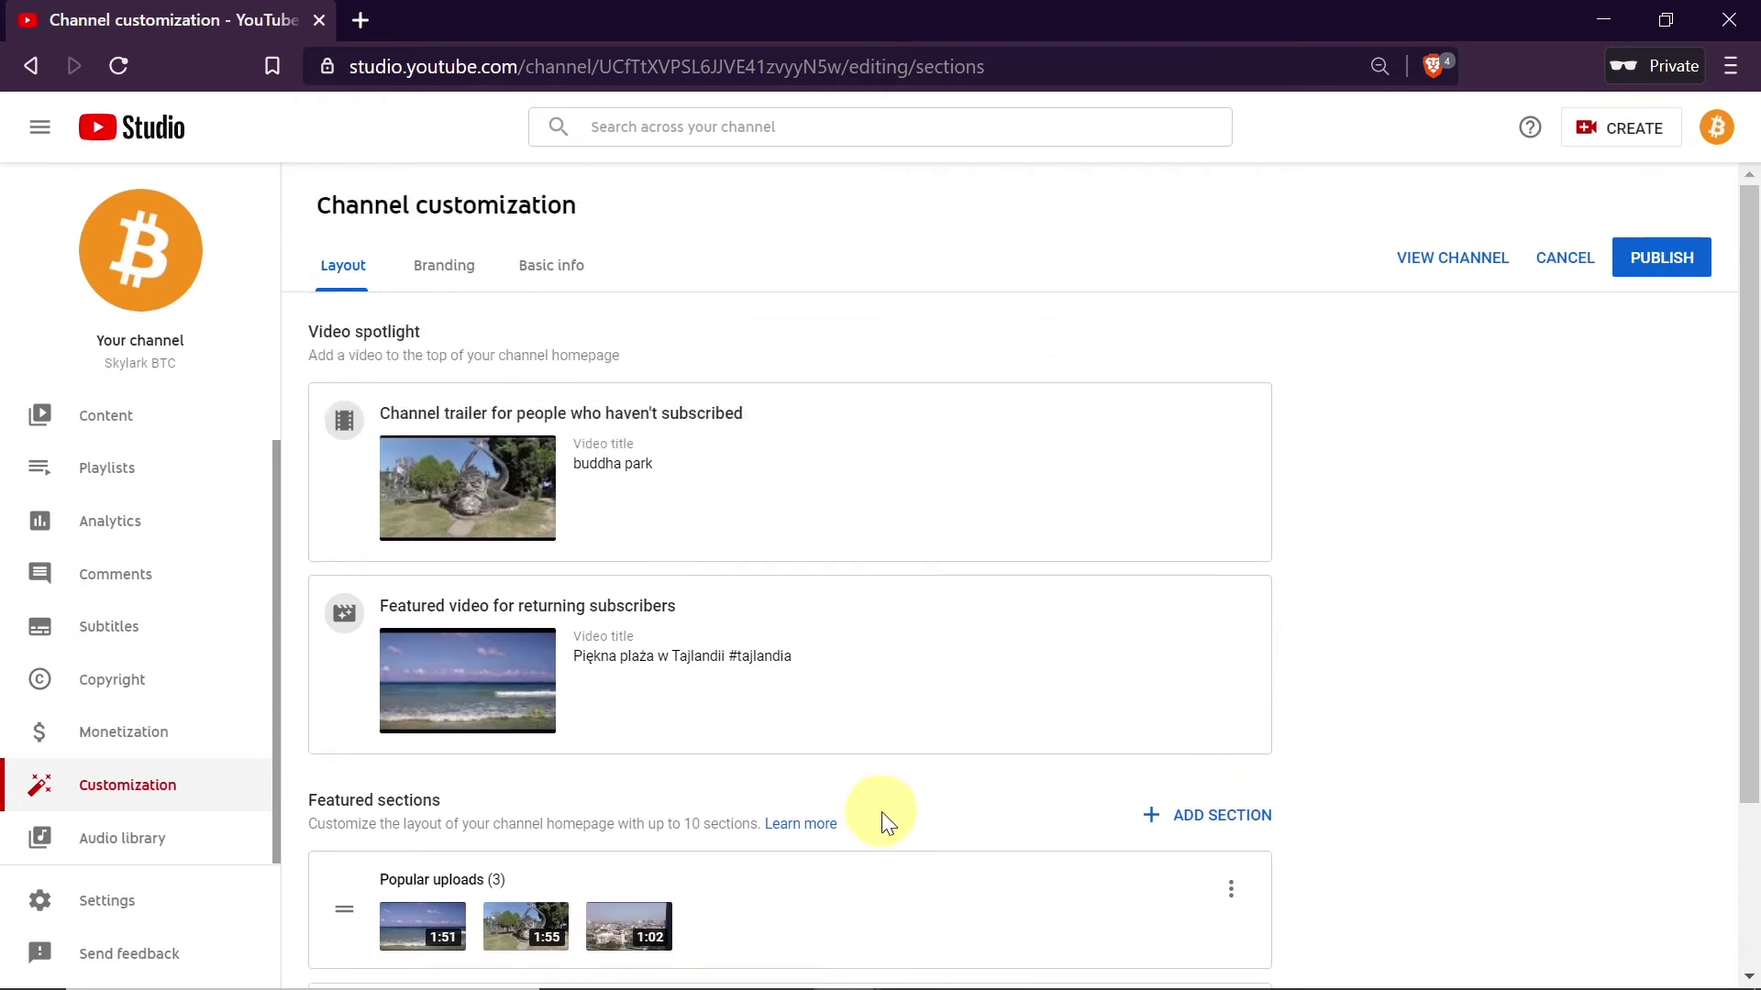
pyautogui.click(1647, 265)
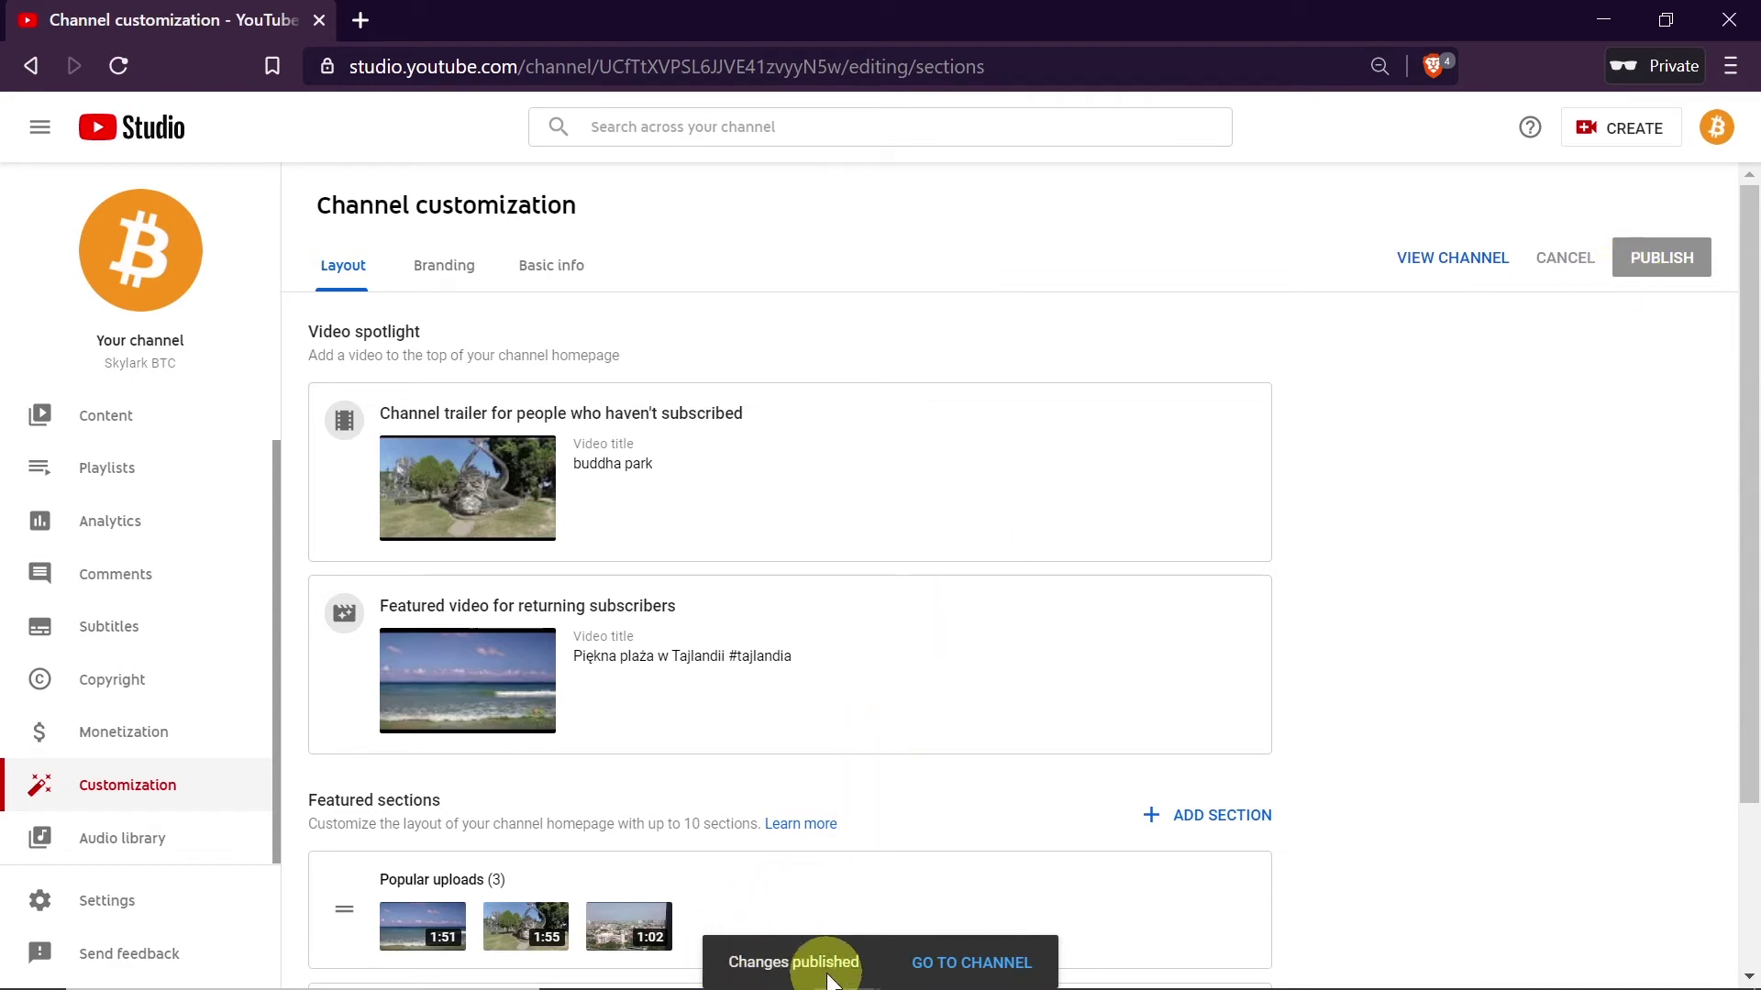
# View the public Skylark BTC channel page in a new tab
pyautogui.click(1435, 258)
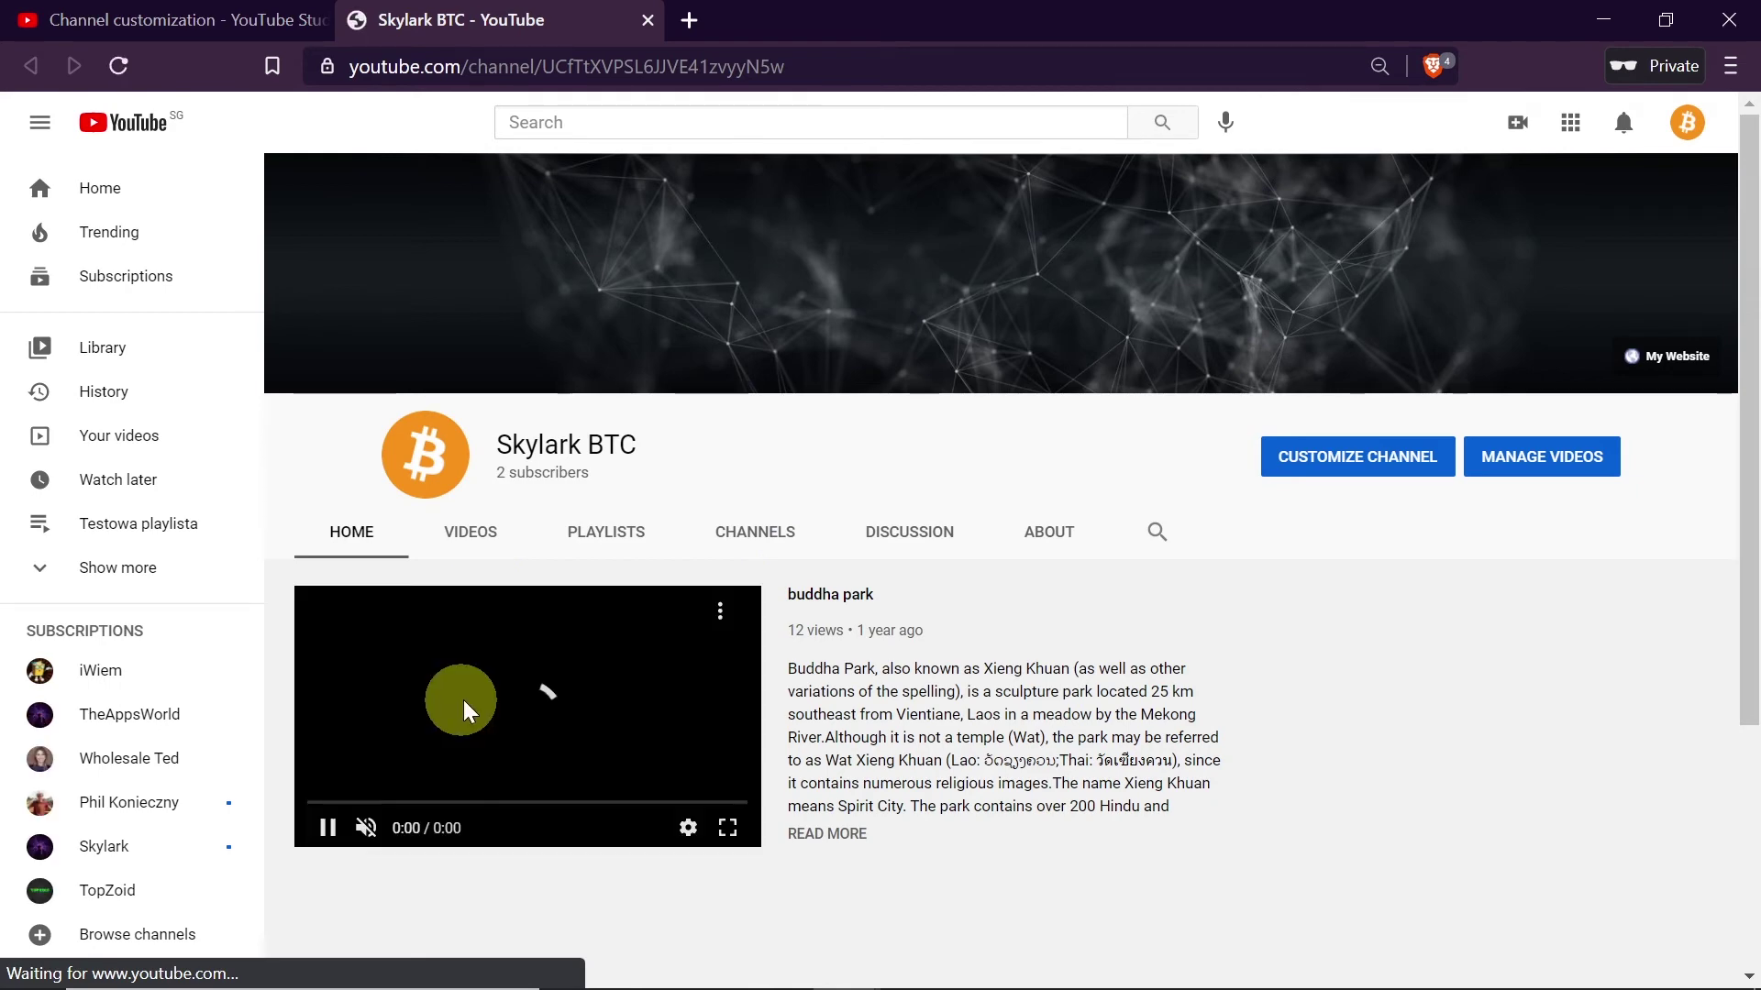
pyautogui.scroll(-1, 470, 694)
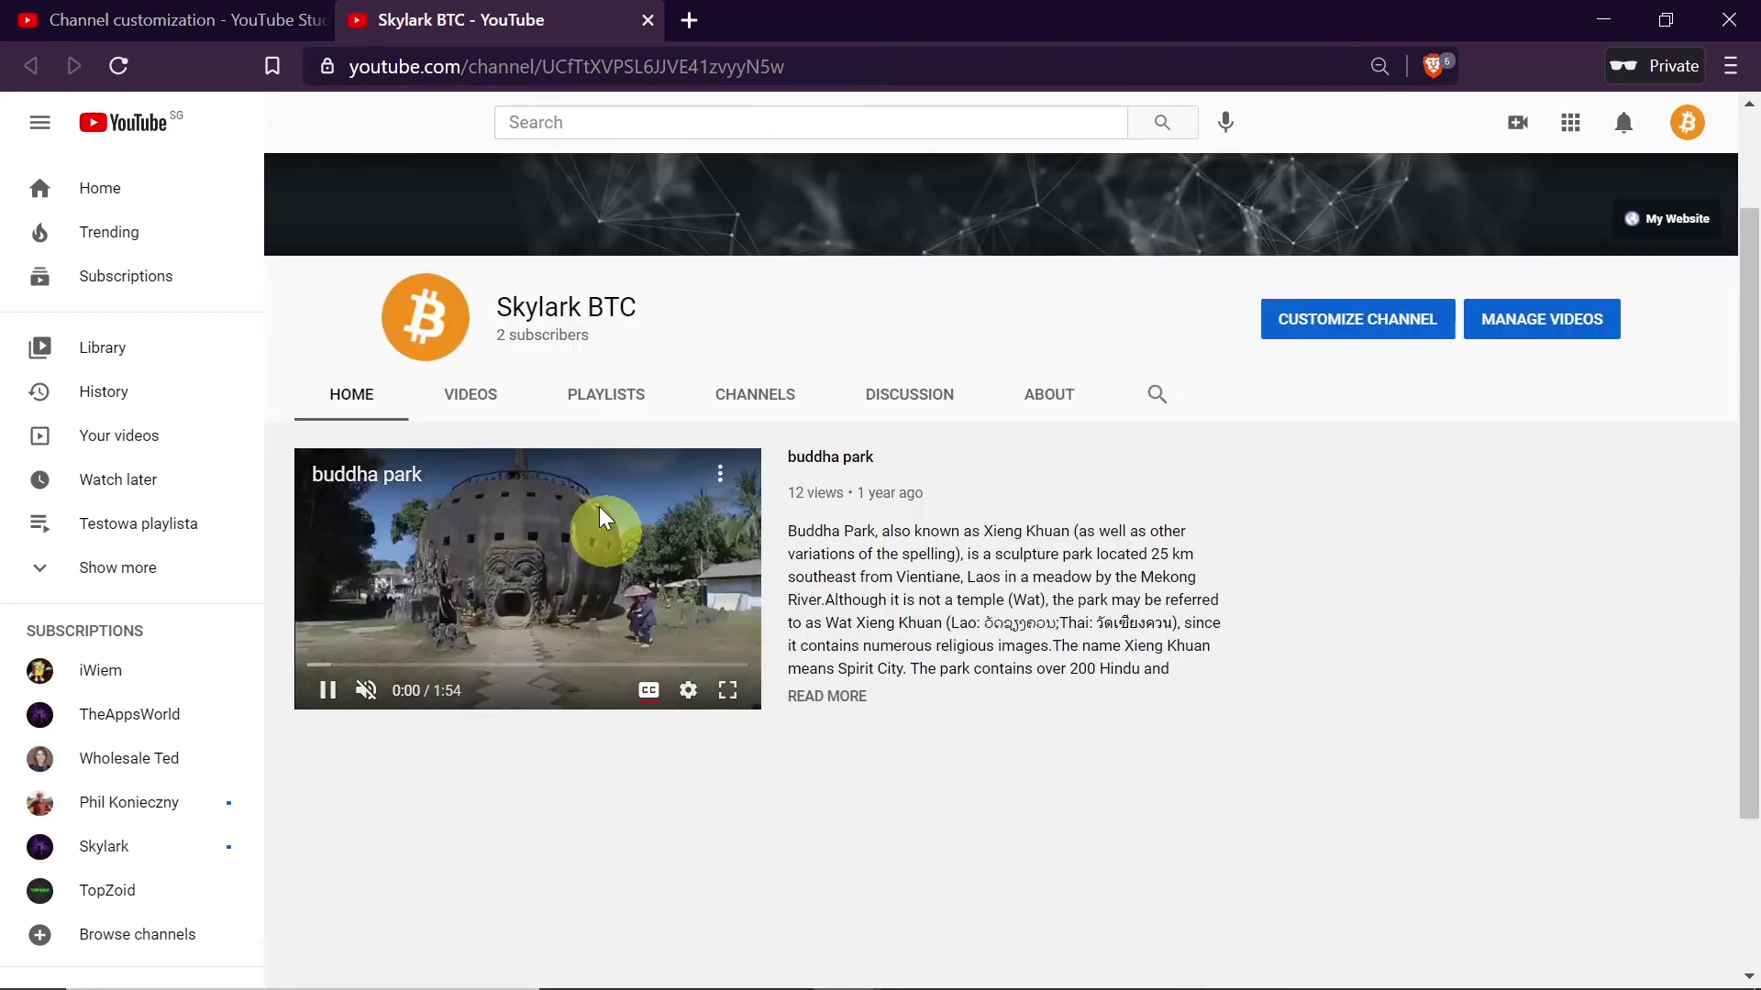
# Pause the trailer and reload the channel page so the new shelves appear
pyautogui.click(327, 689)
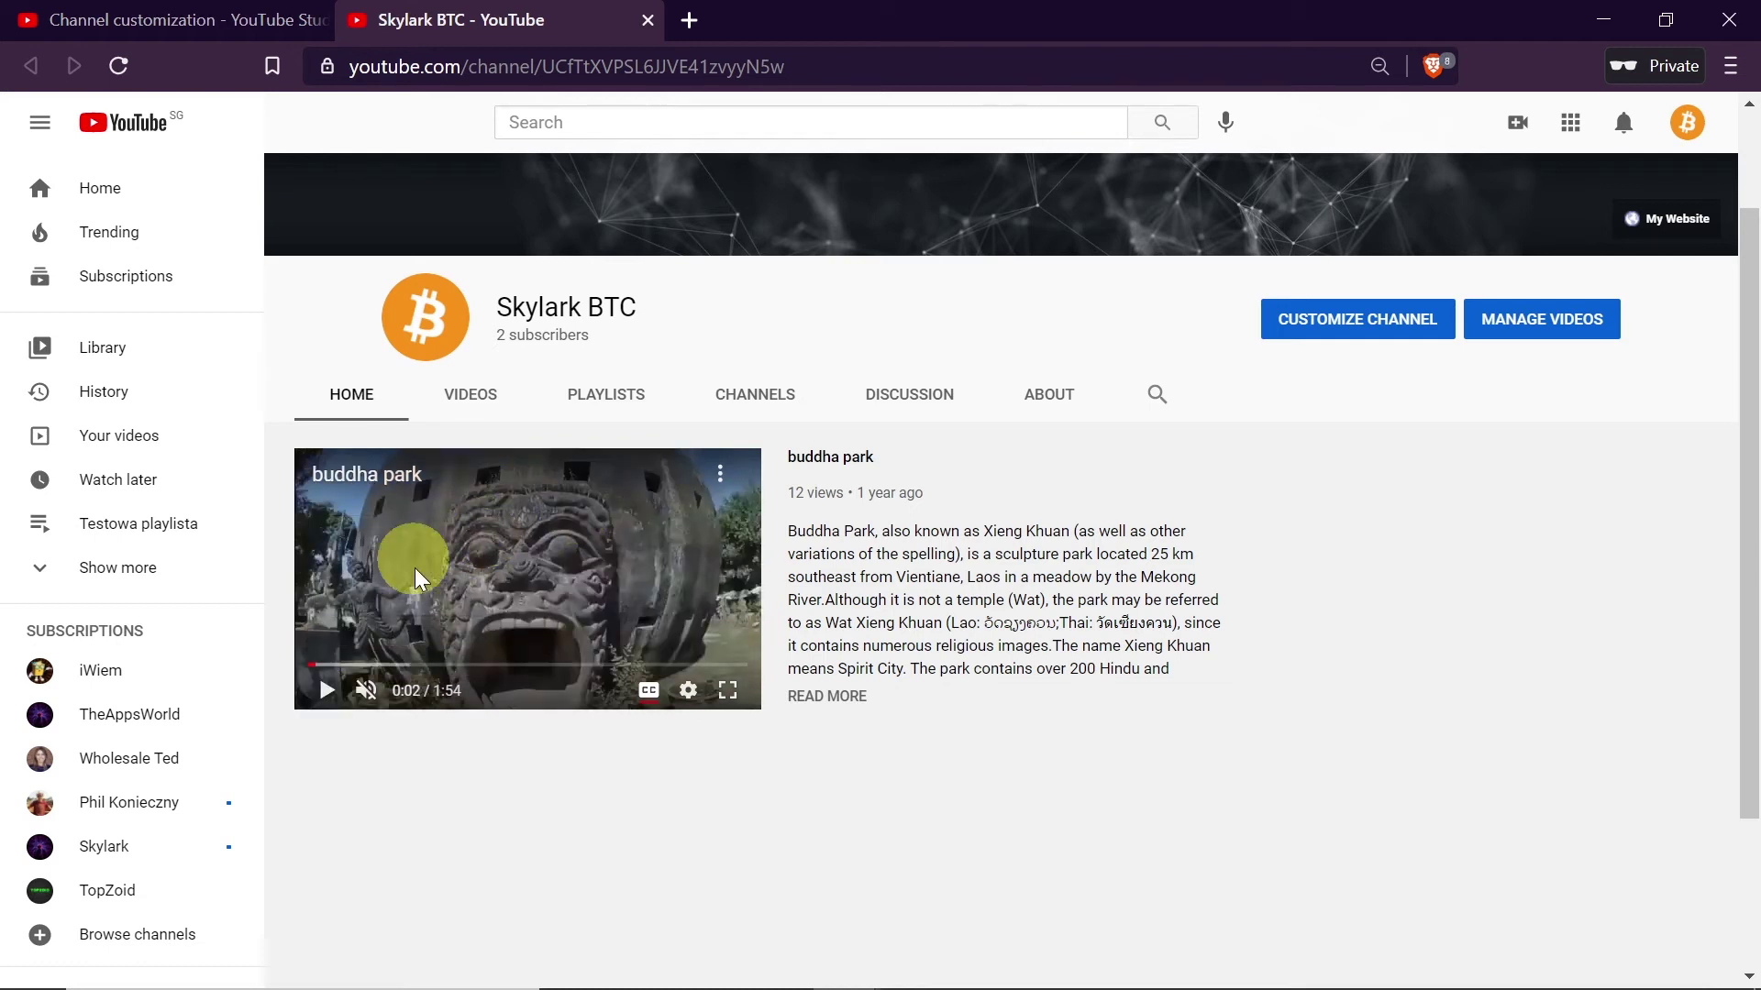
pyautogui.scroll(-2, 587, 569)
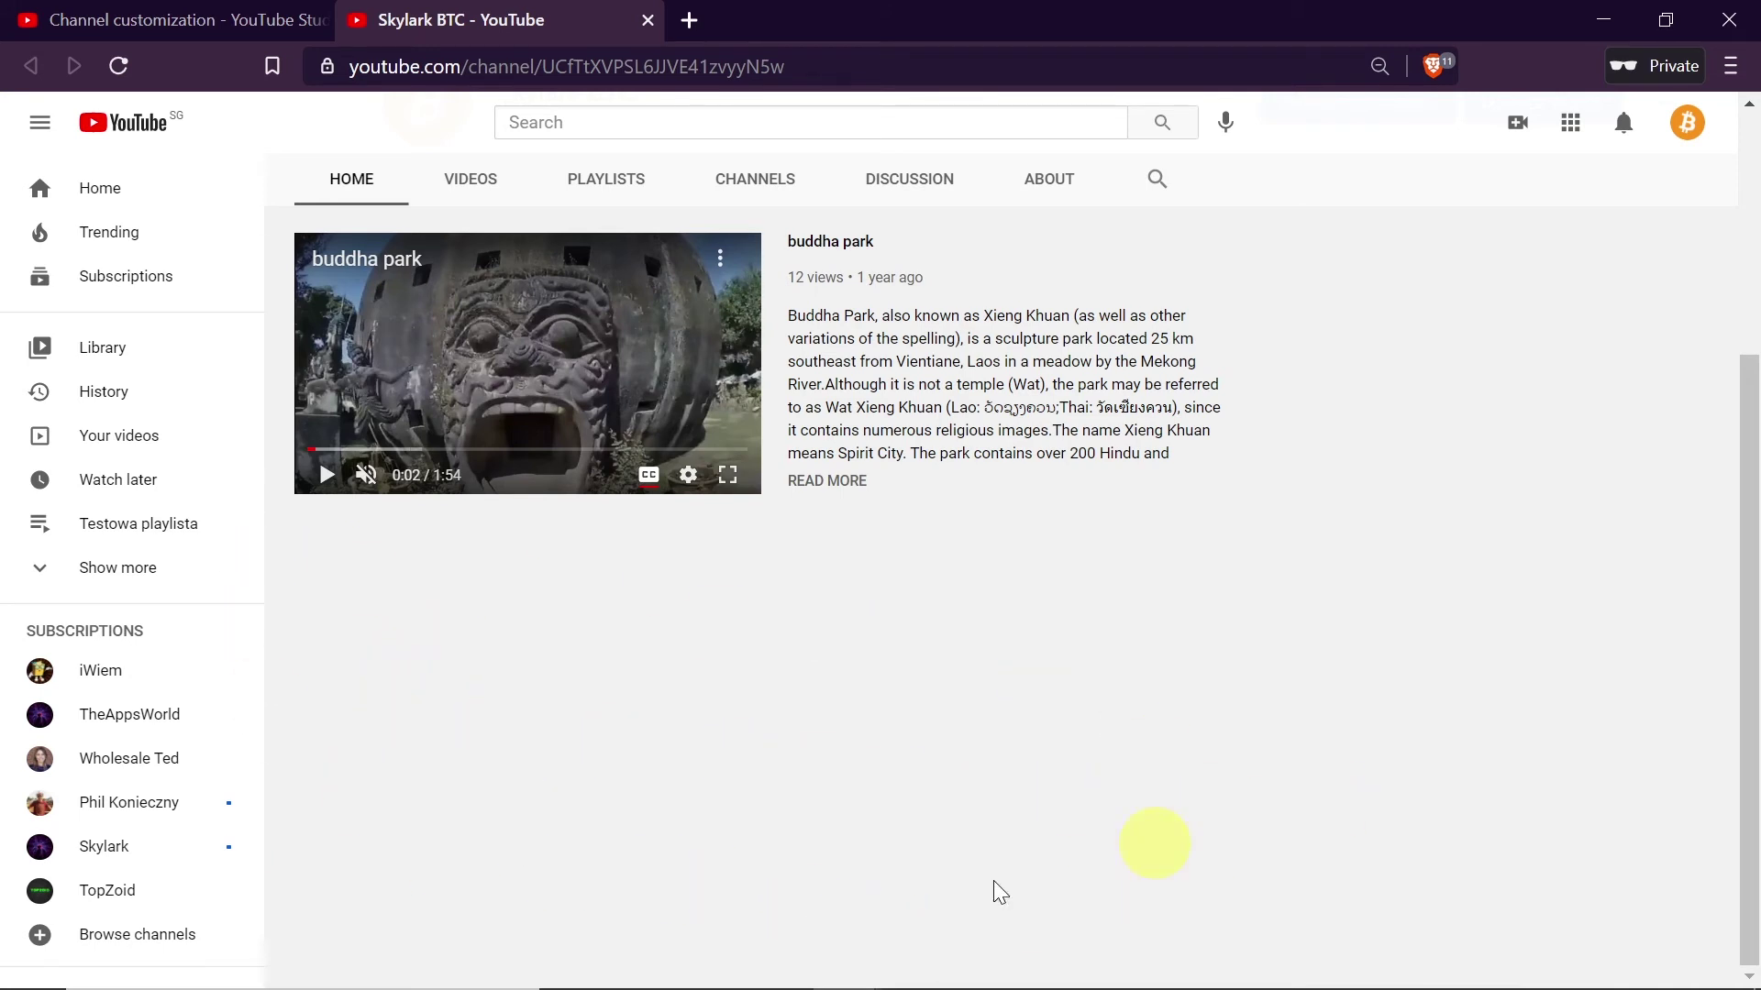
pyautogui.scroll(2, 773, 851)
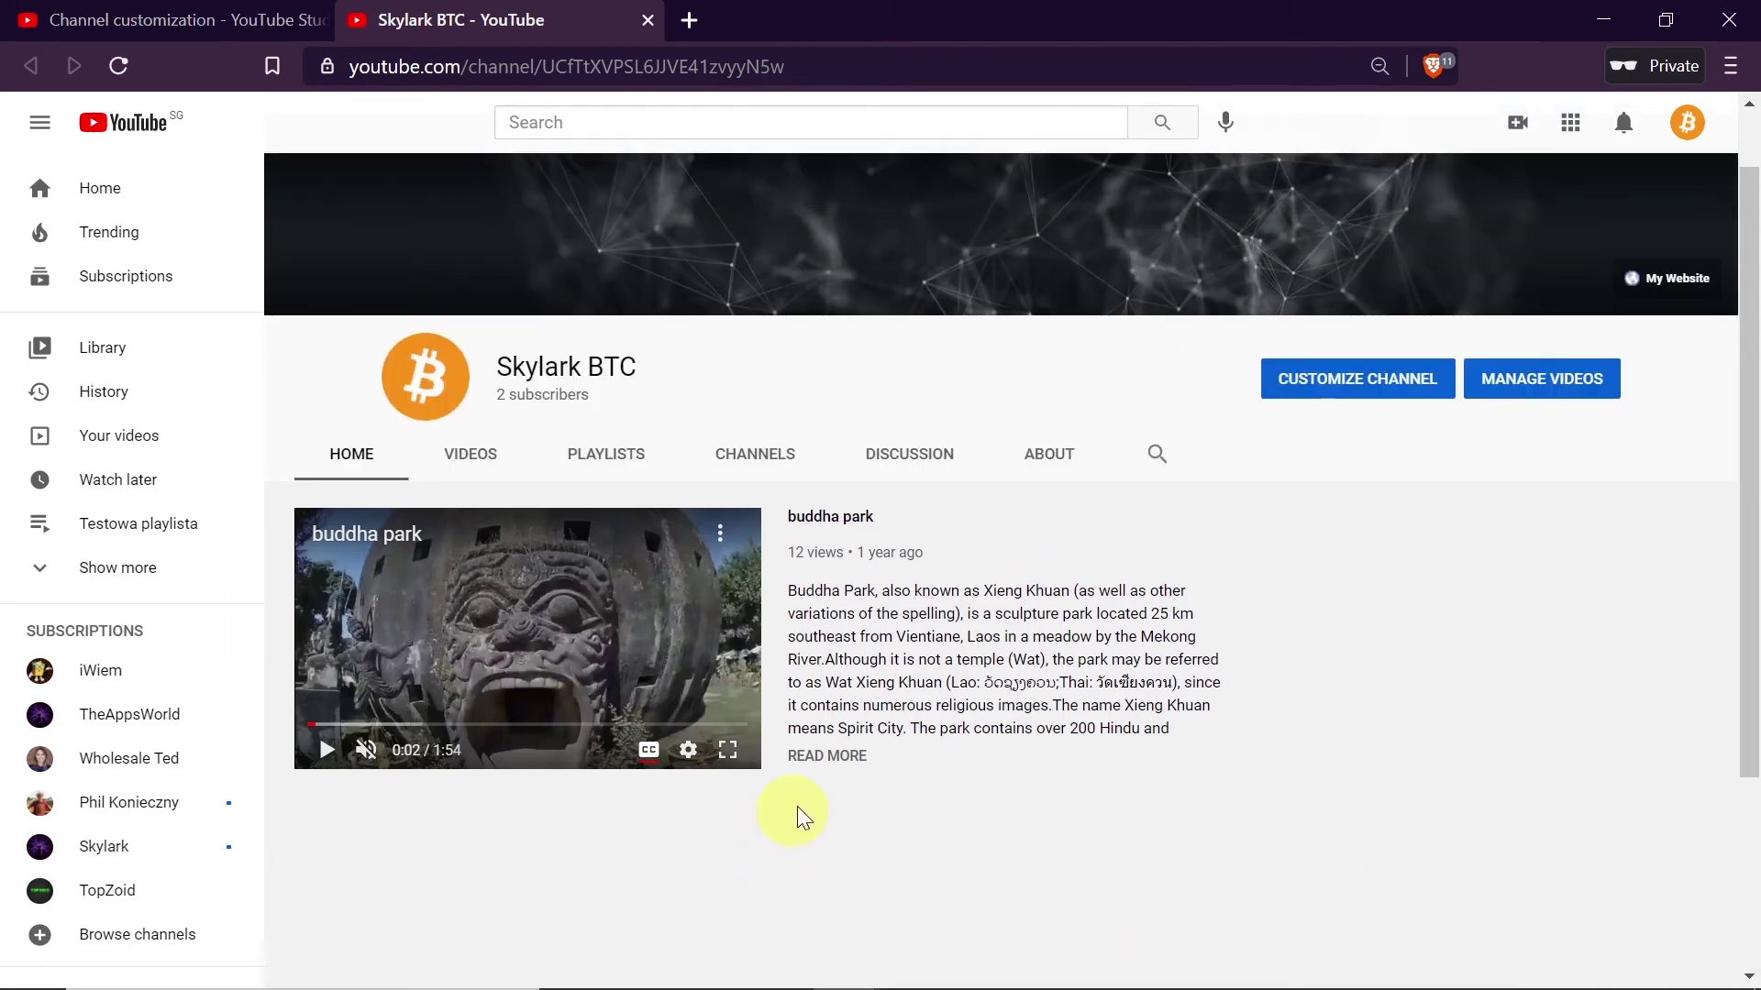
pyautogui.click(117, 62)
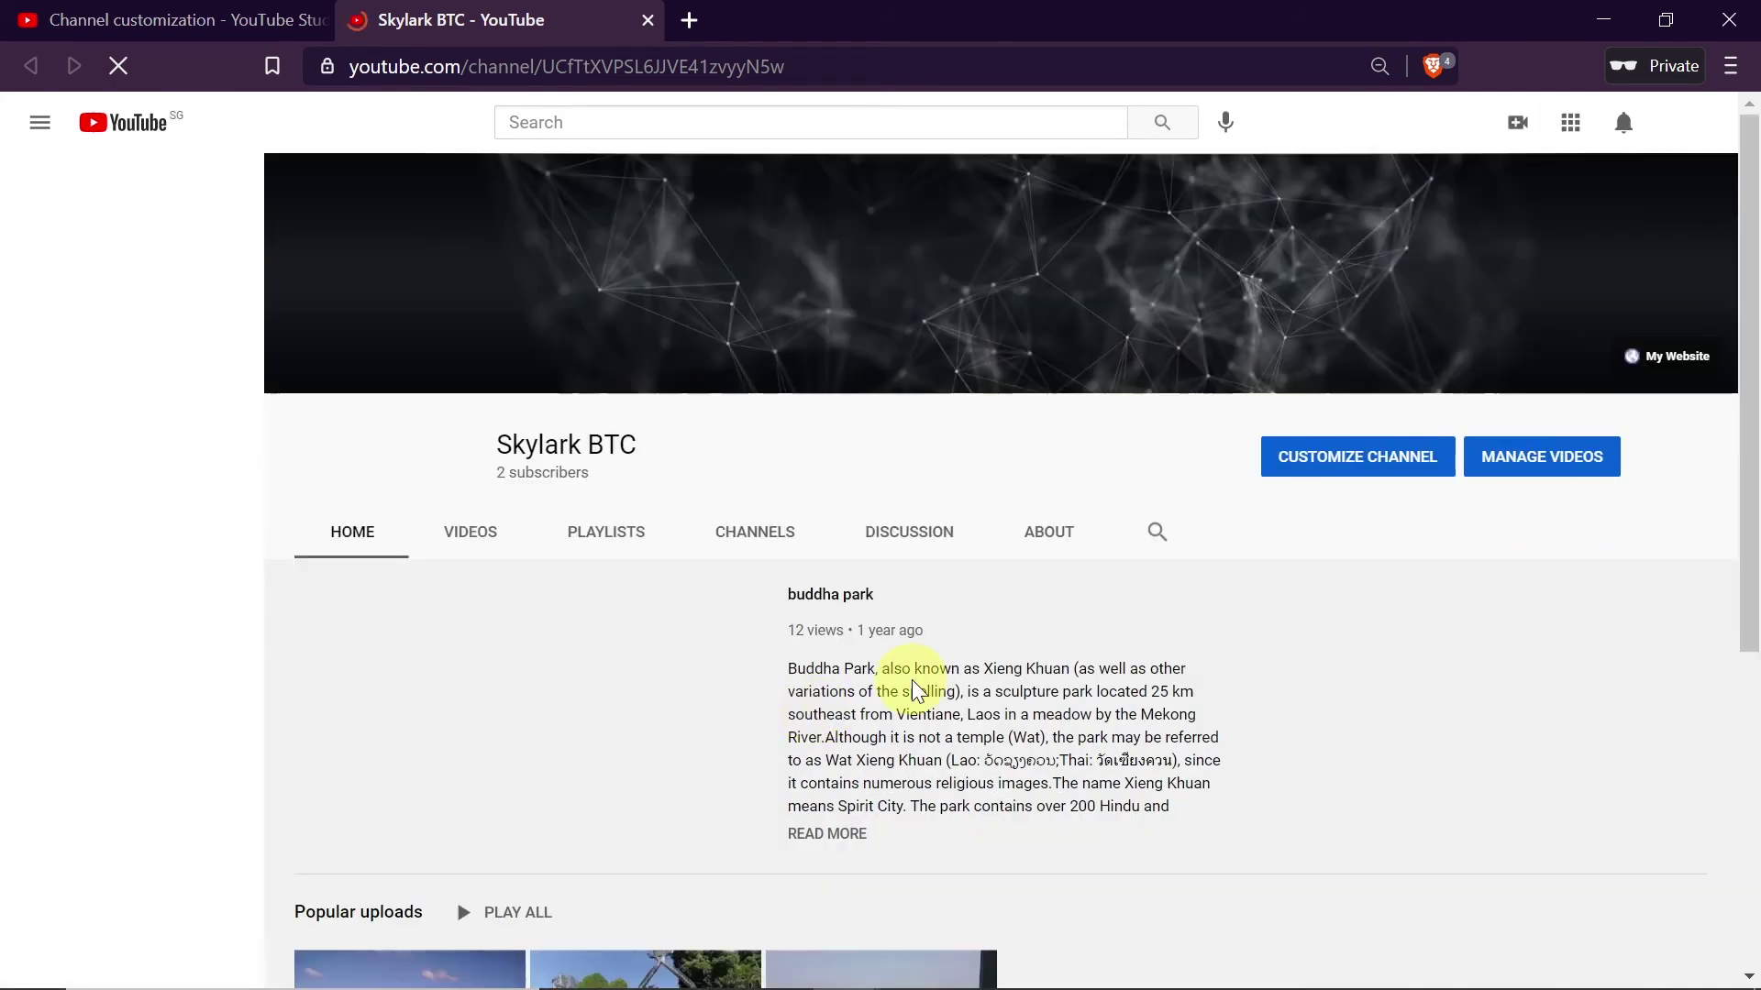
pyautogui.scroll(-1, 551, 610)
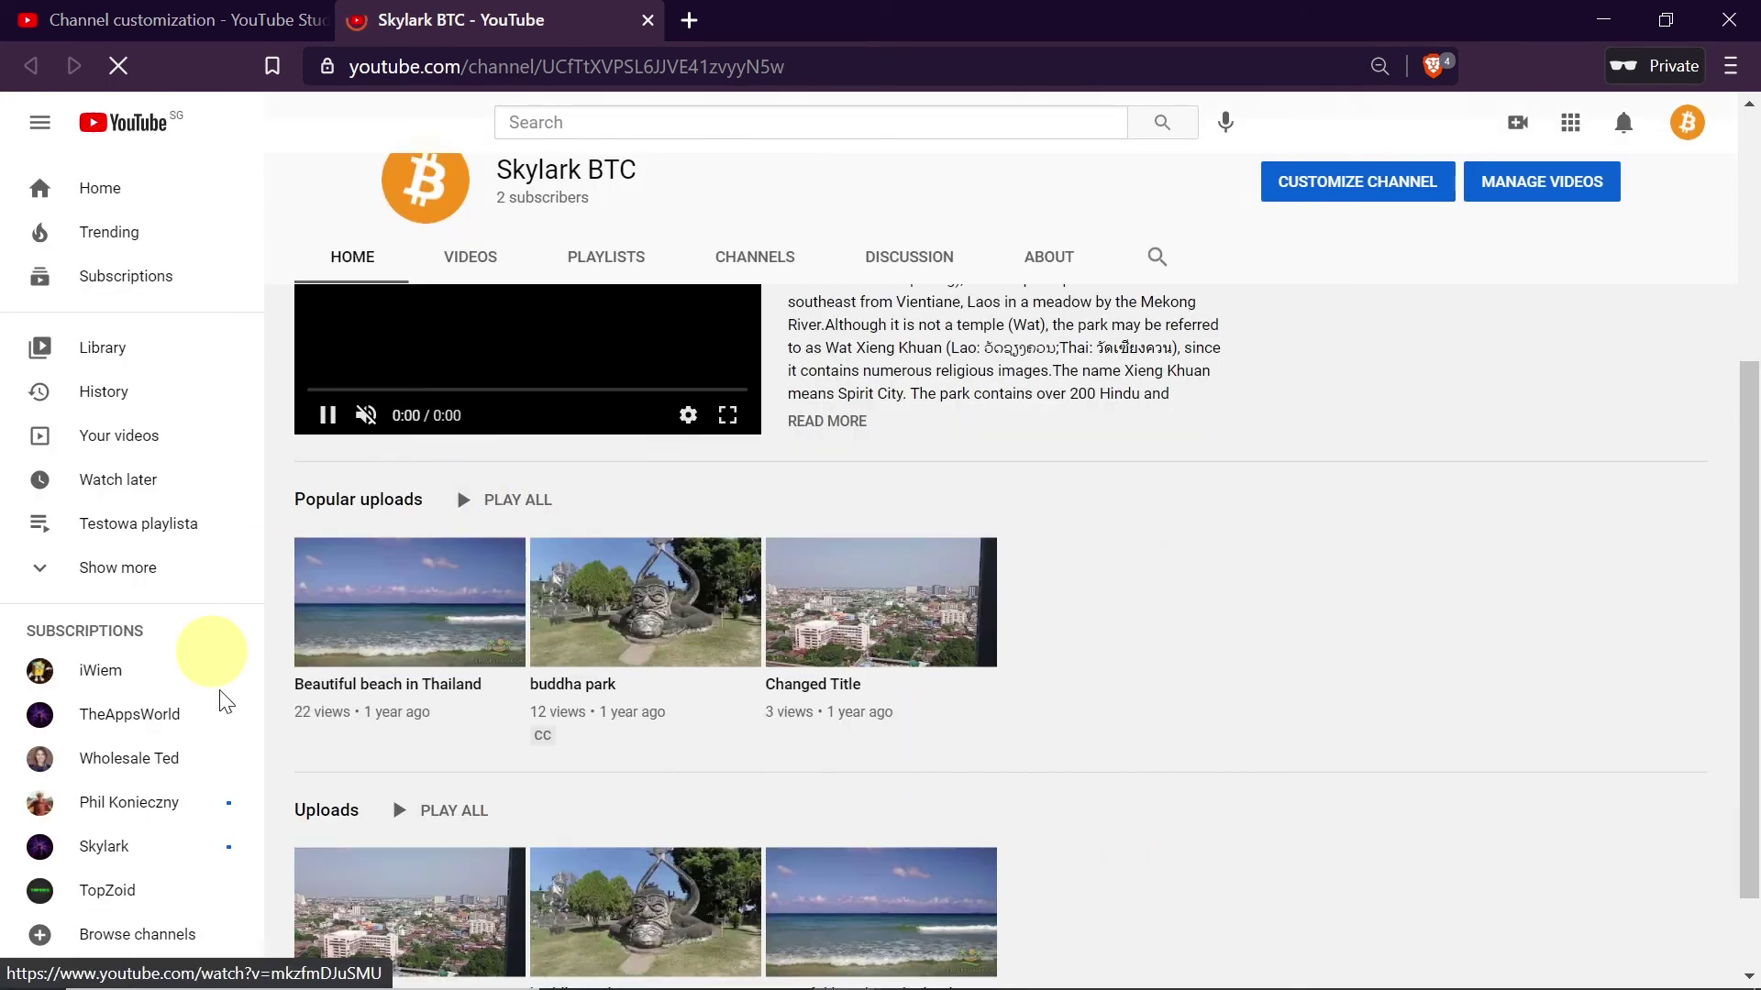